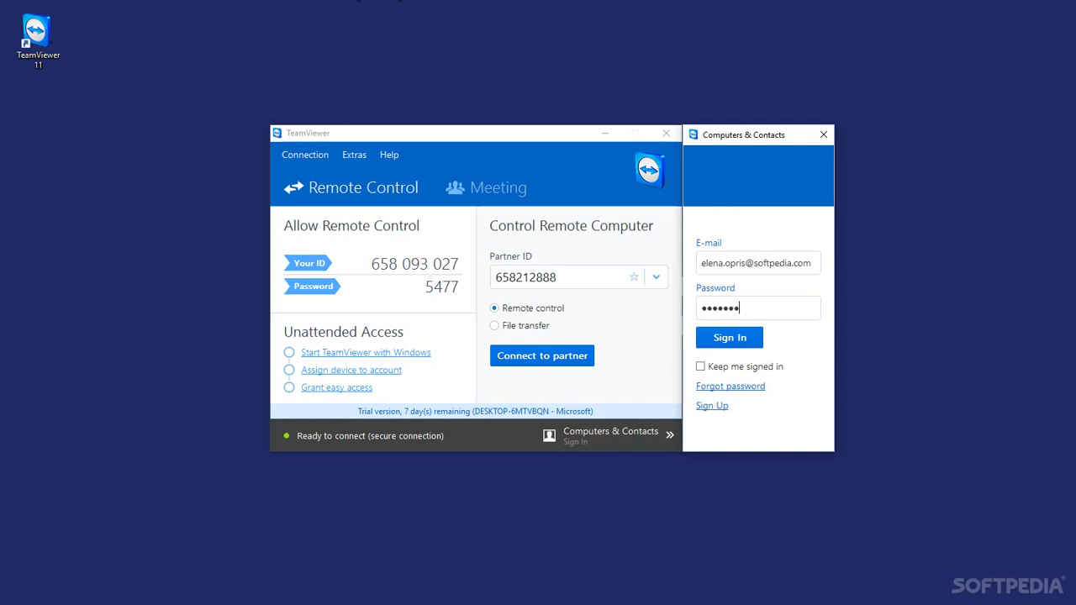
# - Sign in to the TeamViewer account with the account password
pyautogui.press('Return')
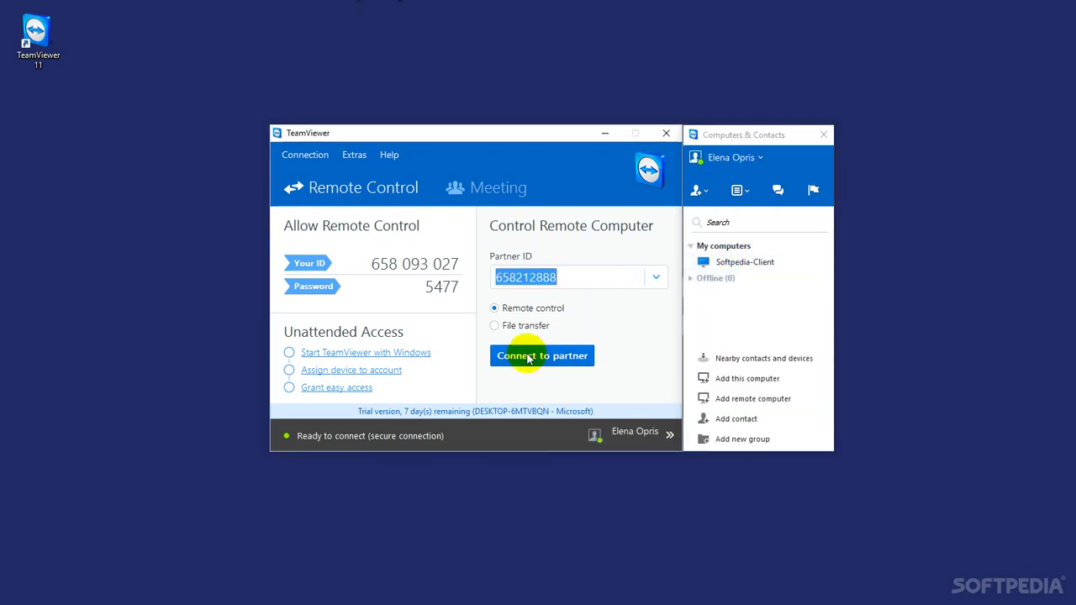
# - Connect to Softpedia-Client from My computers and log on with the partner password
pyautogui.click(744, 262)
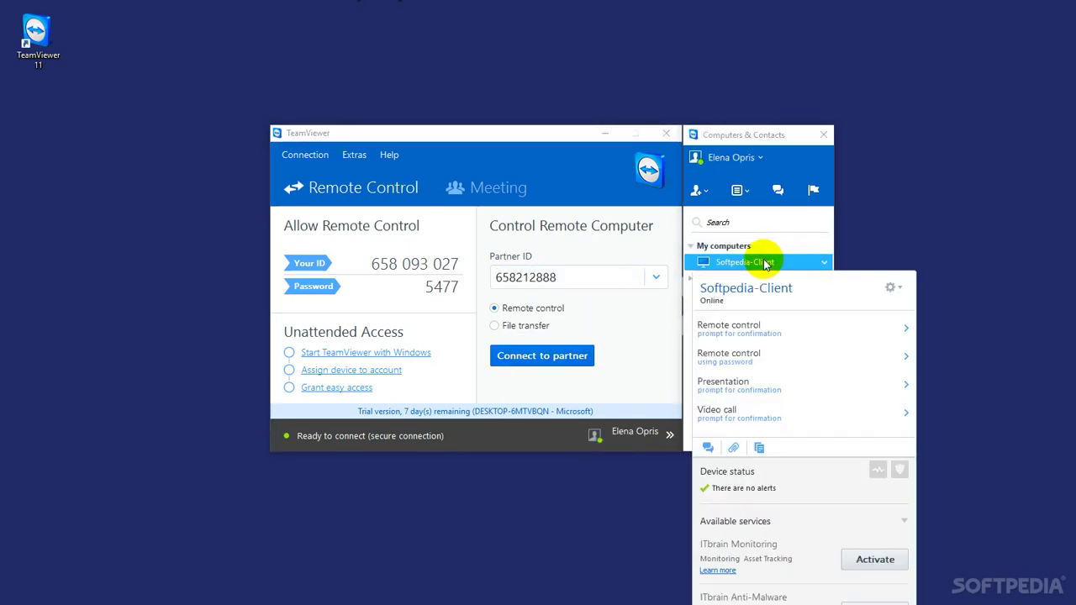
pyautogui.click(757, 264)
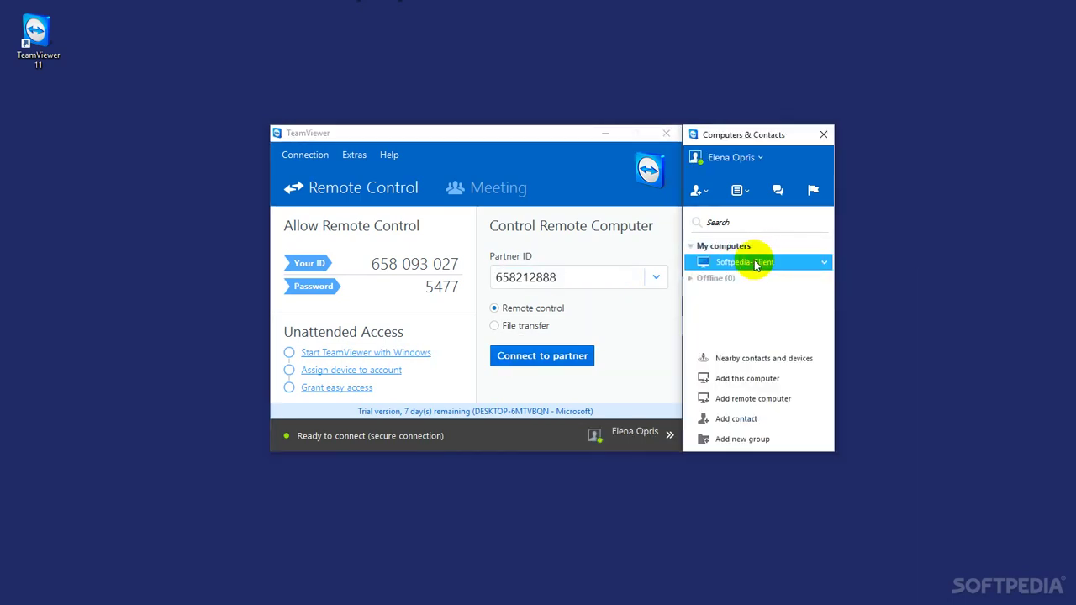
pyautogui.doubleClick(755, 264)
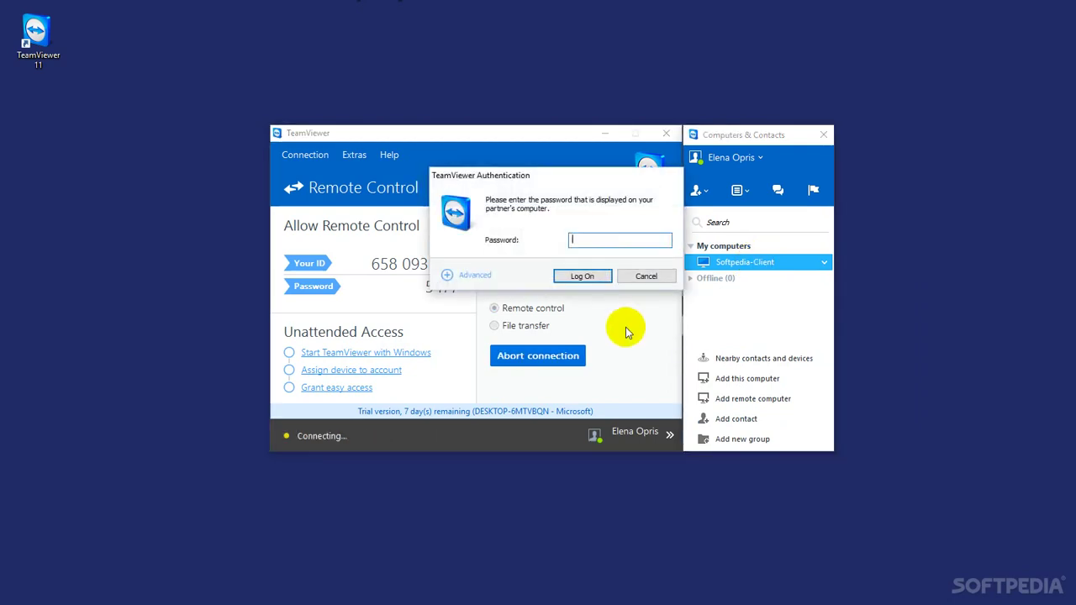
pyautogui.write('1')
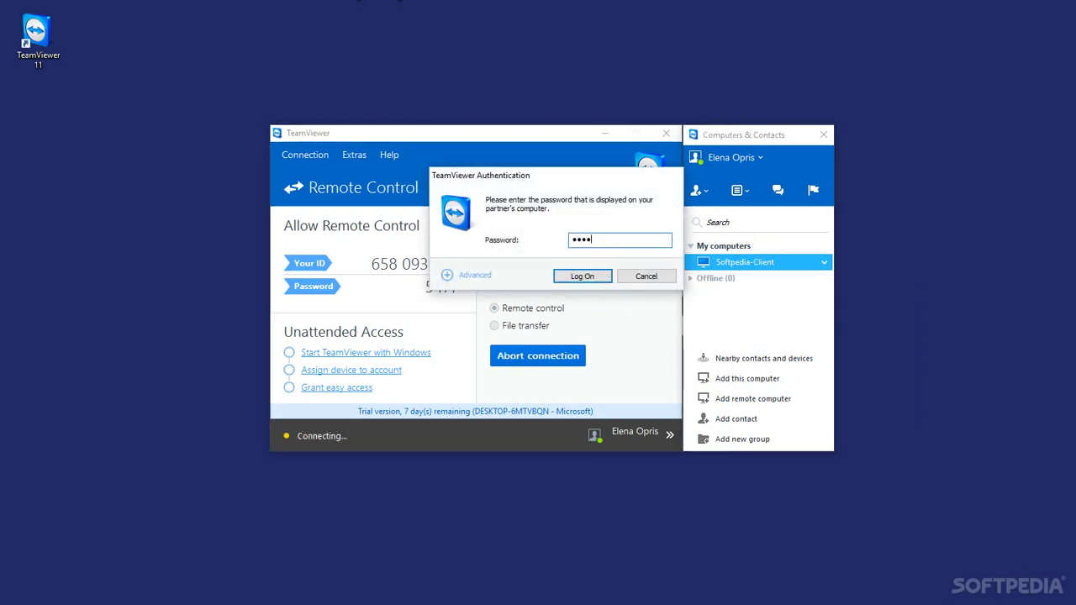
pyautogui.click(582, 276)
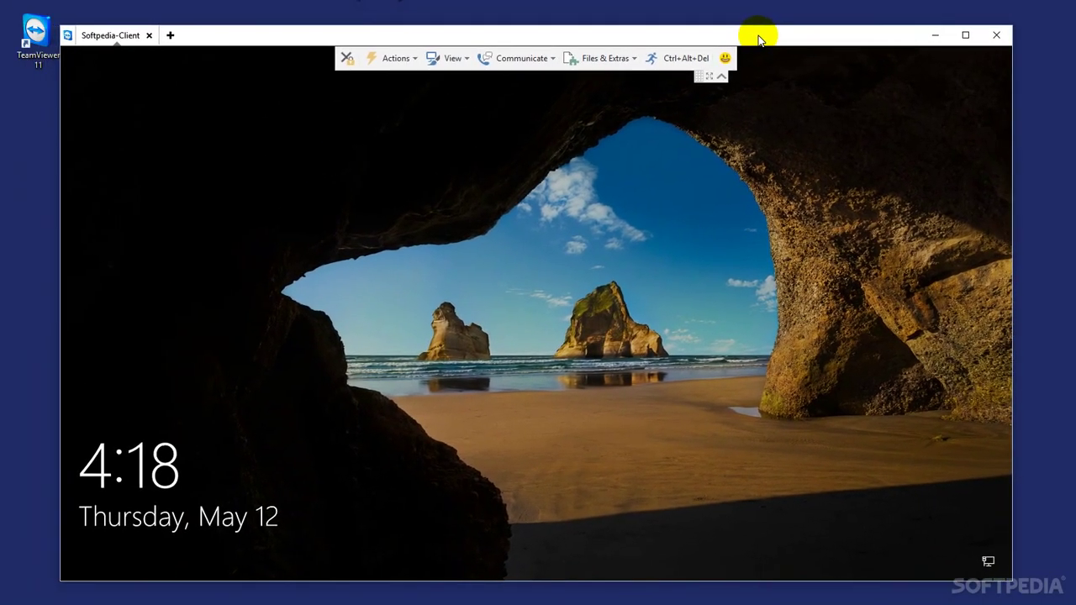
# - Unlock the remote Windows lock screen with the Softpedia test user's password
pyautogui.click(680, 384)
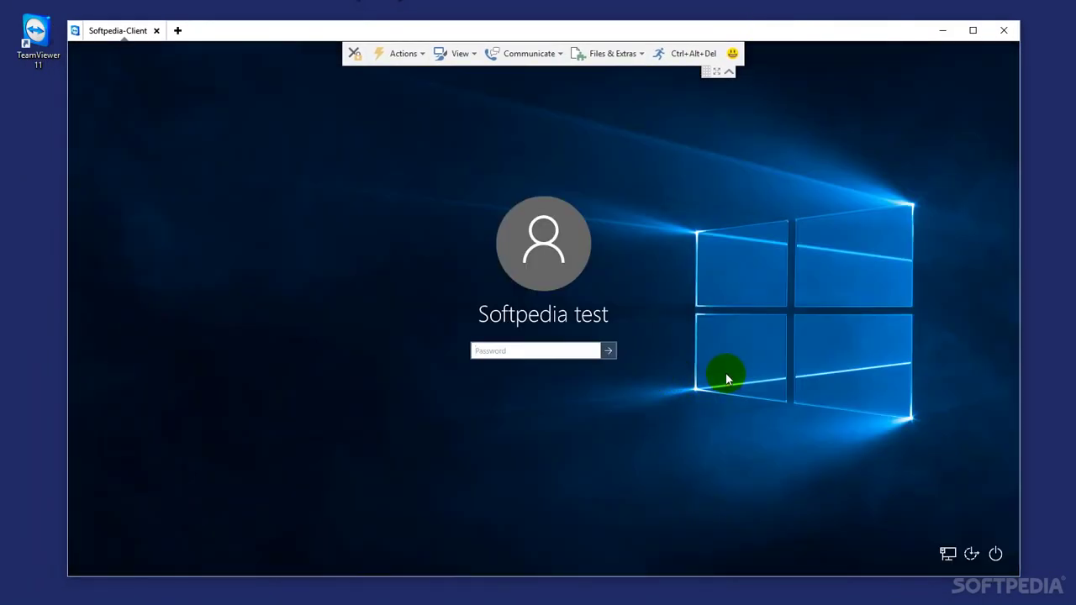
pyautogui.write('s')
pyautogui.press('Return')
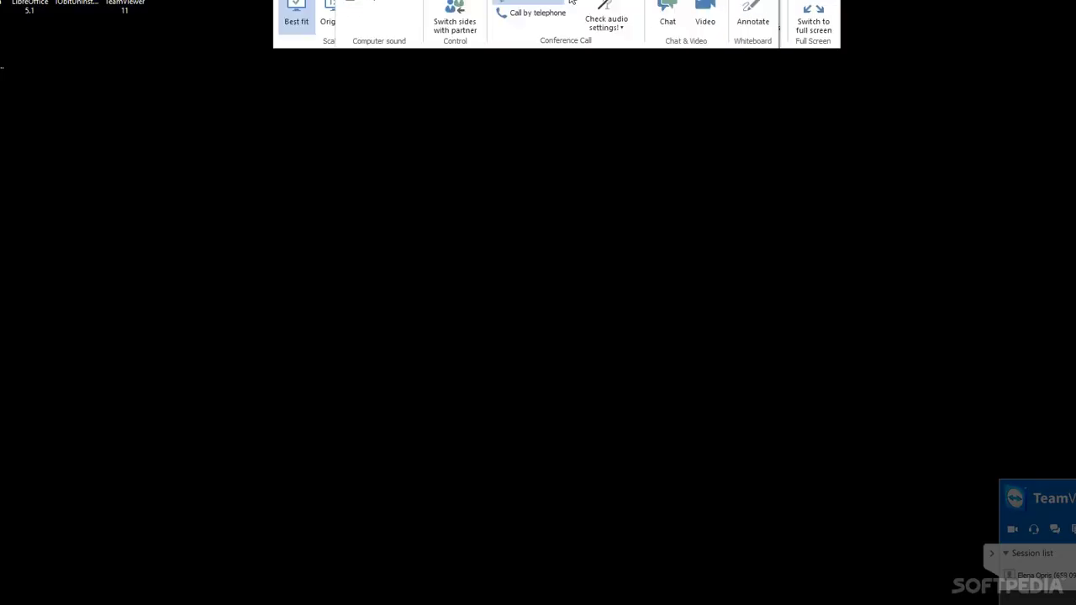
pyautogui.moveTo(593, 8)
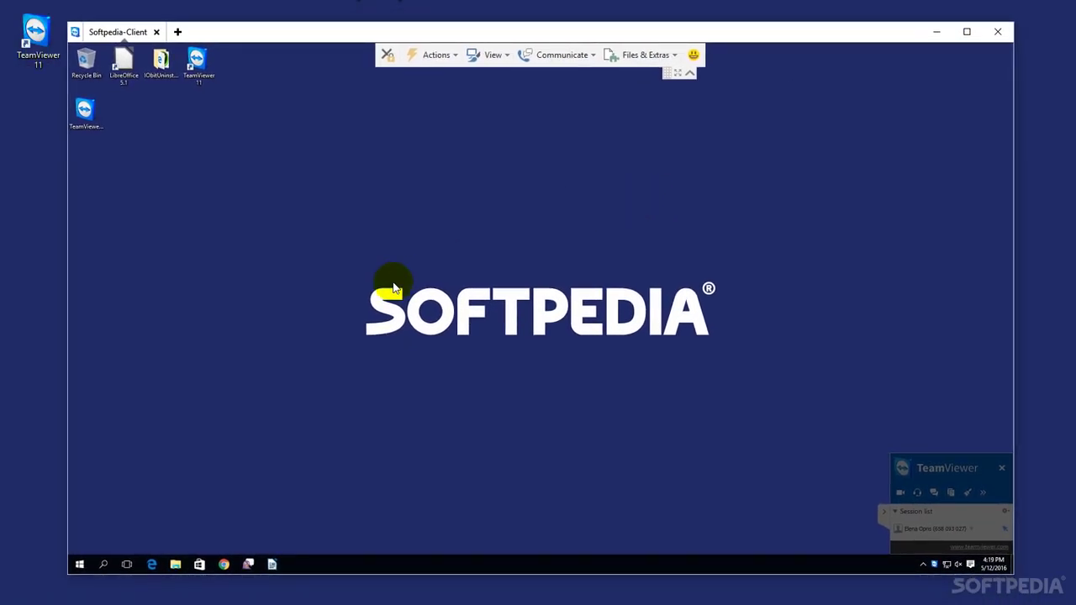
# - Copy the IObitUninstallerPortable folder from the remote desktop to the local desktop, merging folders
pyautogui.rightClick(392, 280)
pyautogui.click(208, 461)
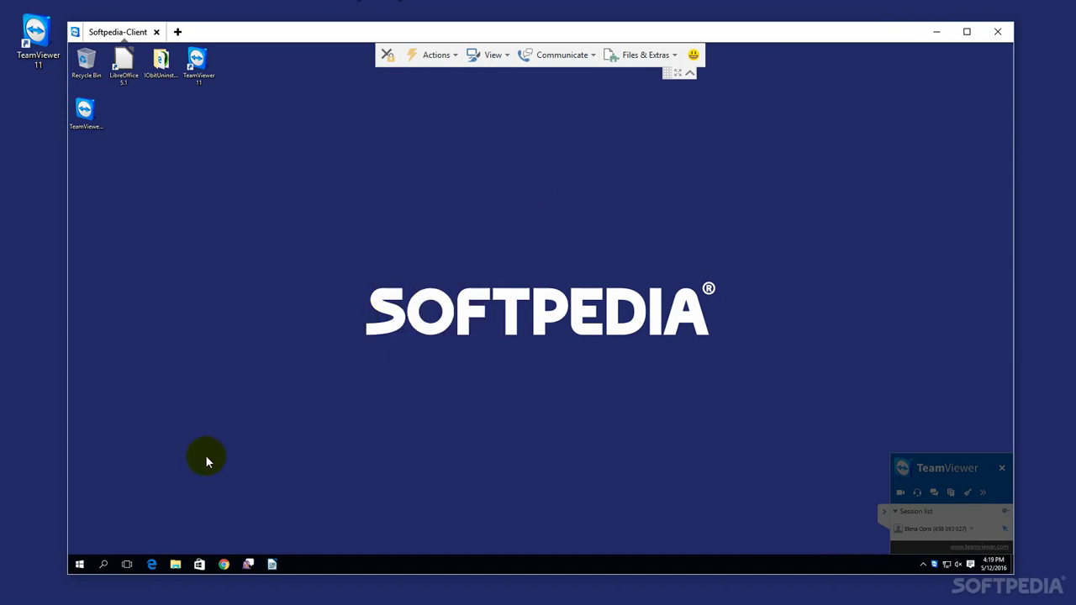
pyautogui.click(176, 566)
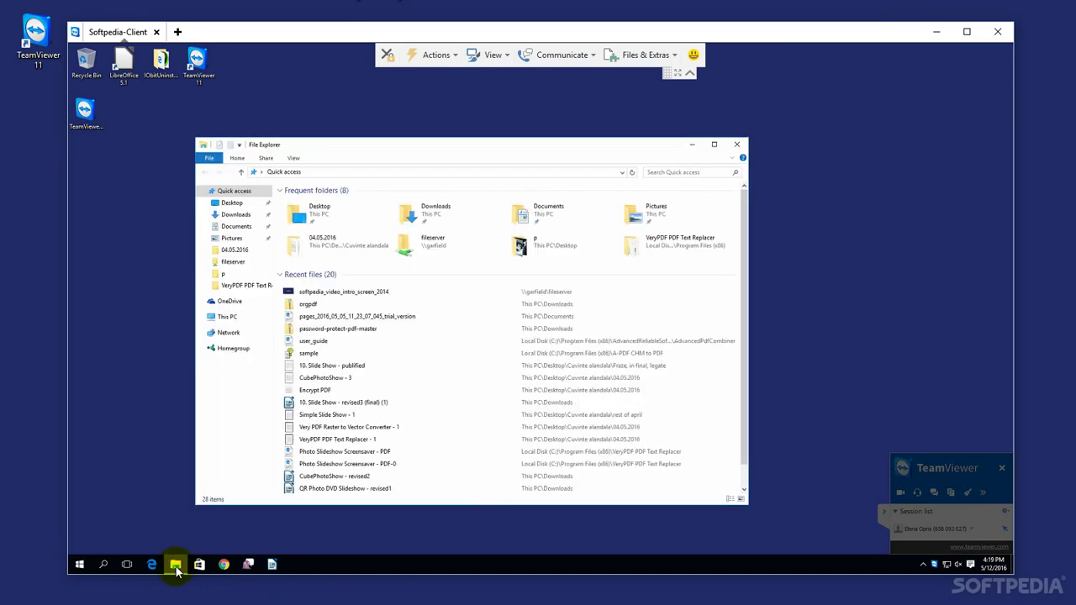
pyautogui.click(737, 147)
pyautogui.click(166, 68)
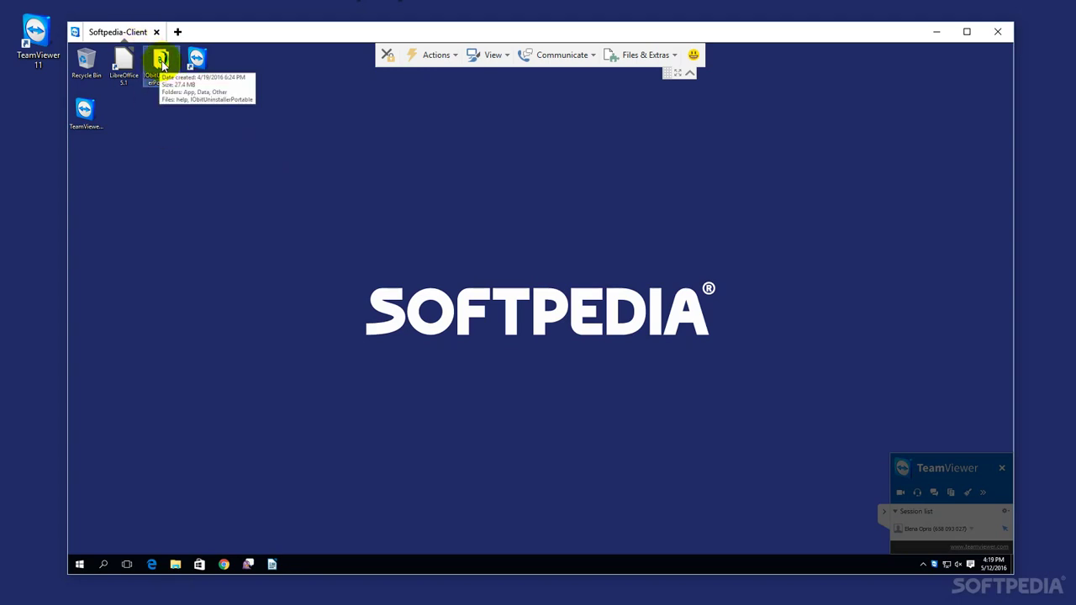
pyautogui.moveTo(162, 69); pyautogui.dragTo(29, 143)
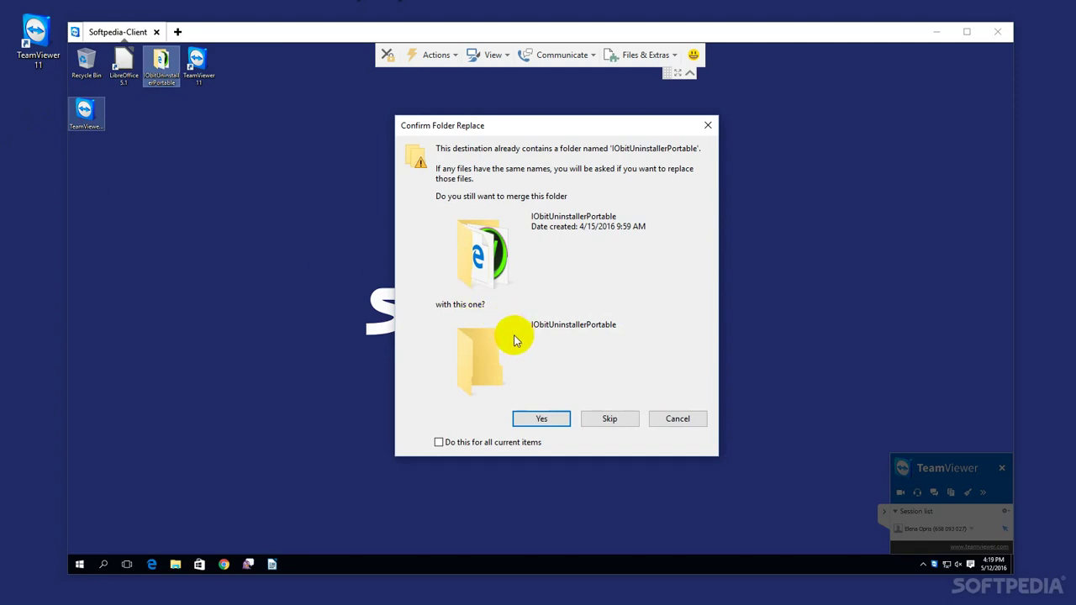
pyautogui.click(541, 419)
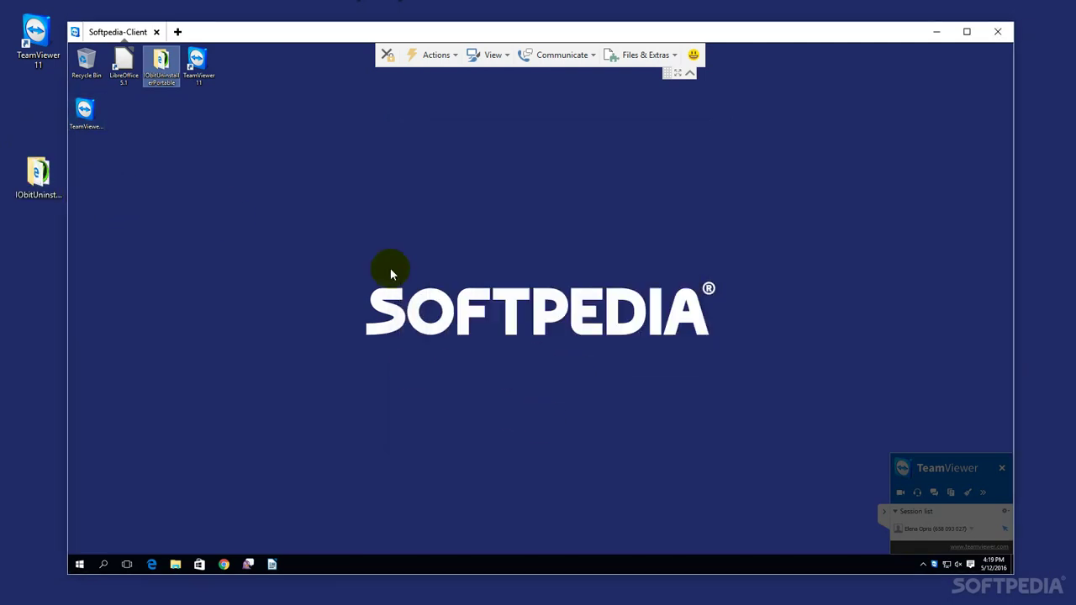
# - Copy IObitUninstallerPortable back onto the remote desktop and place it beside the TeamViewer icon
pyautogui.moveTo(46, 176); pyautogui.dragTo(231, 226)
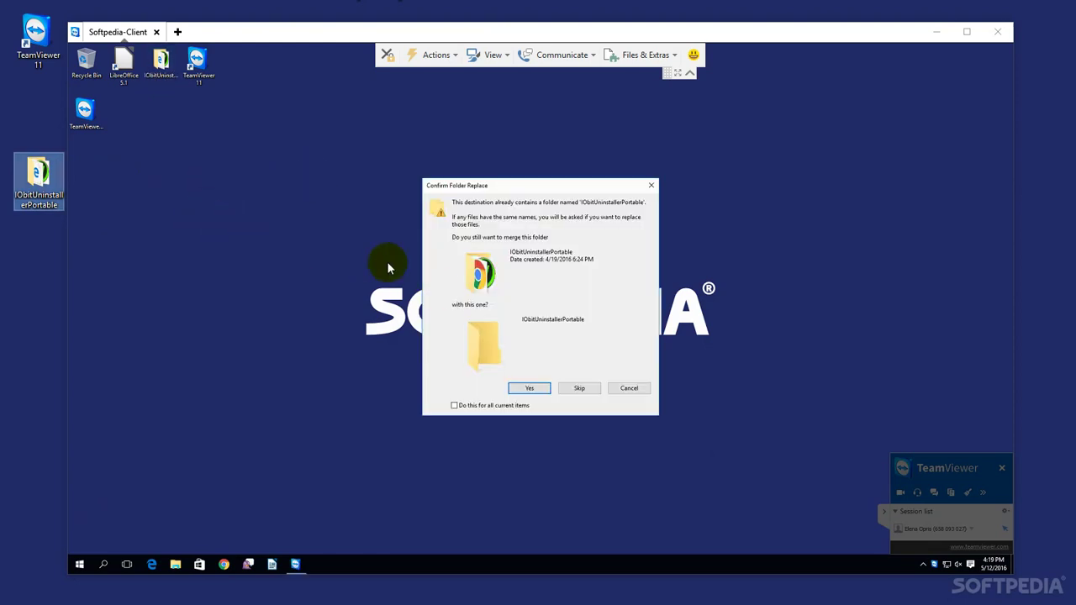
pyautogui.click(517, 386)
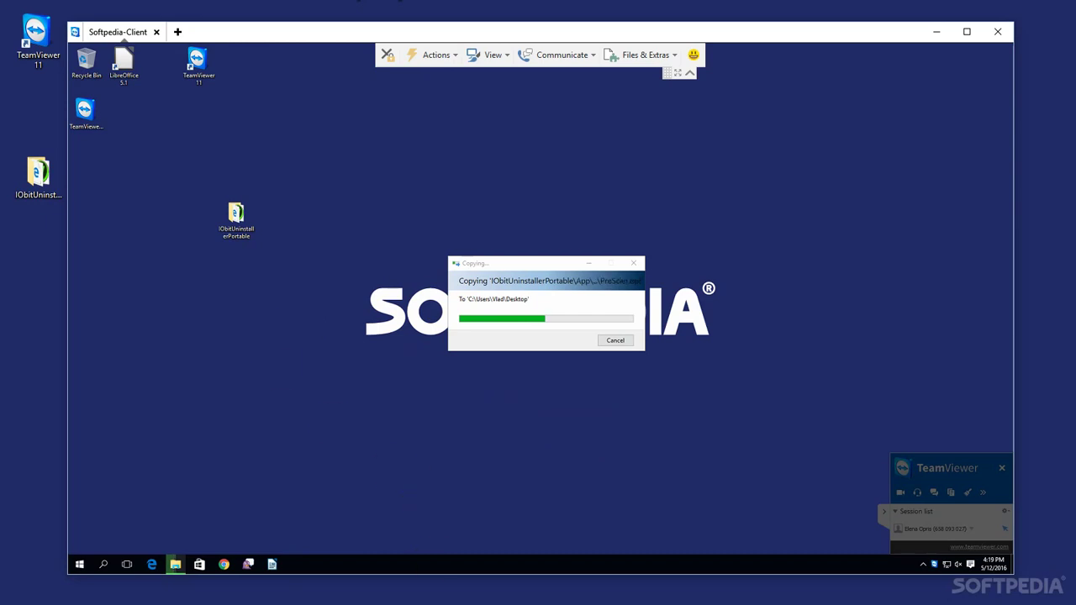
pyautogui.rightClick(468, 564)
pyautogui.click(336, 516)
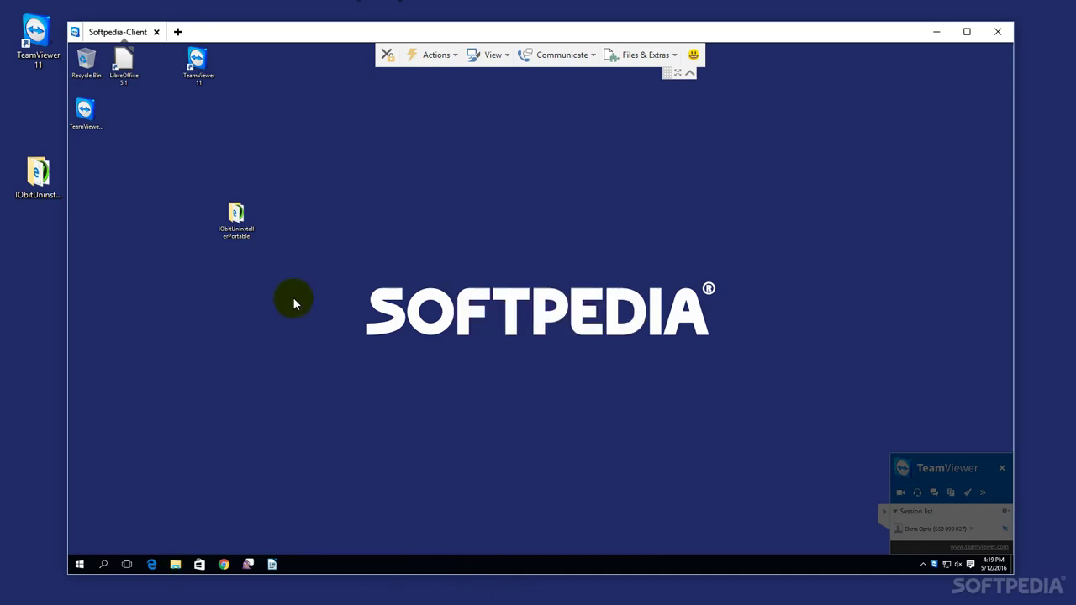
pyautogui.click(237, 219)
pyautogui.moveTo(236, 219); pyautogui.dragTo(126, 114)
pyautogui.click(455, 58)
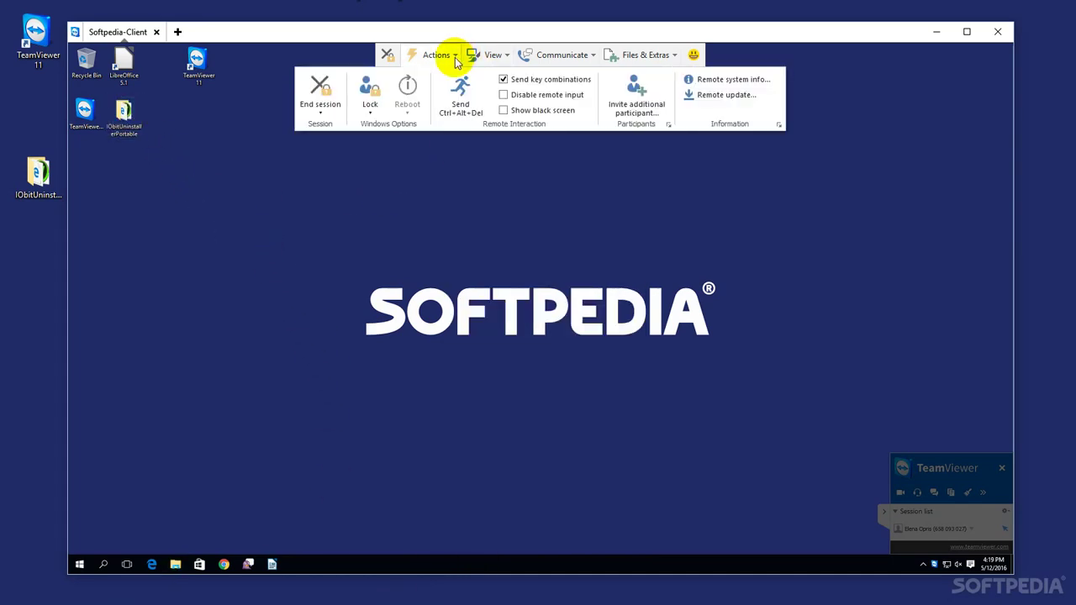
pyautogui.click(321, 116)
pyautogui.click(371, 118)
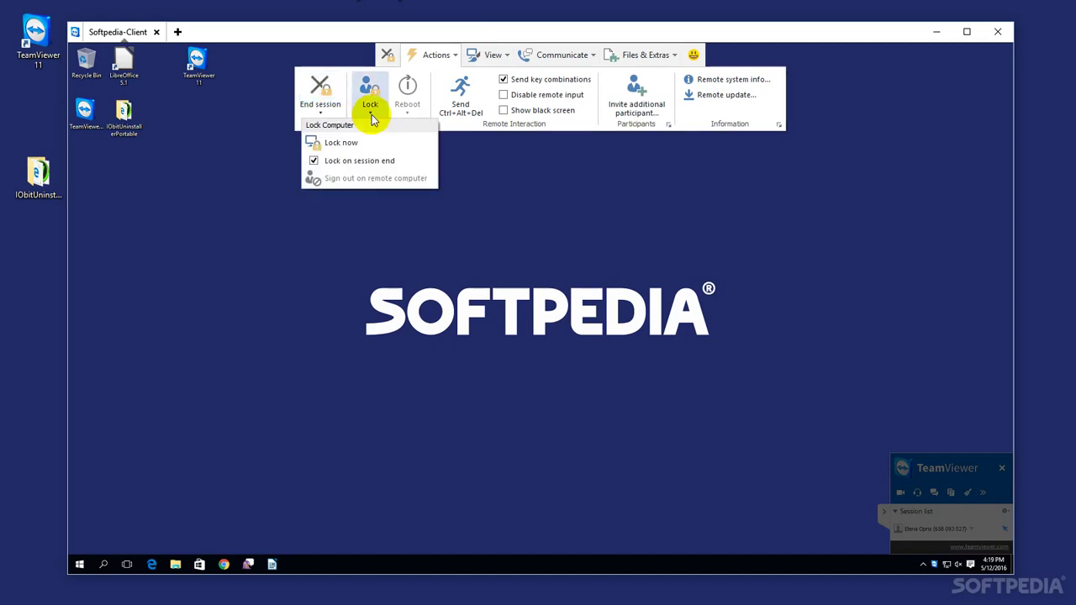
pyautogui.click(371, 117)
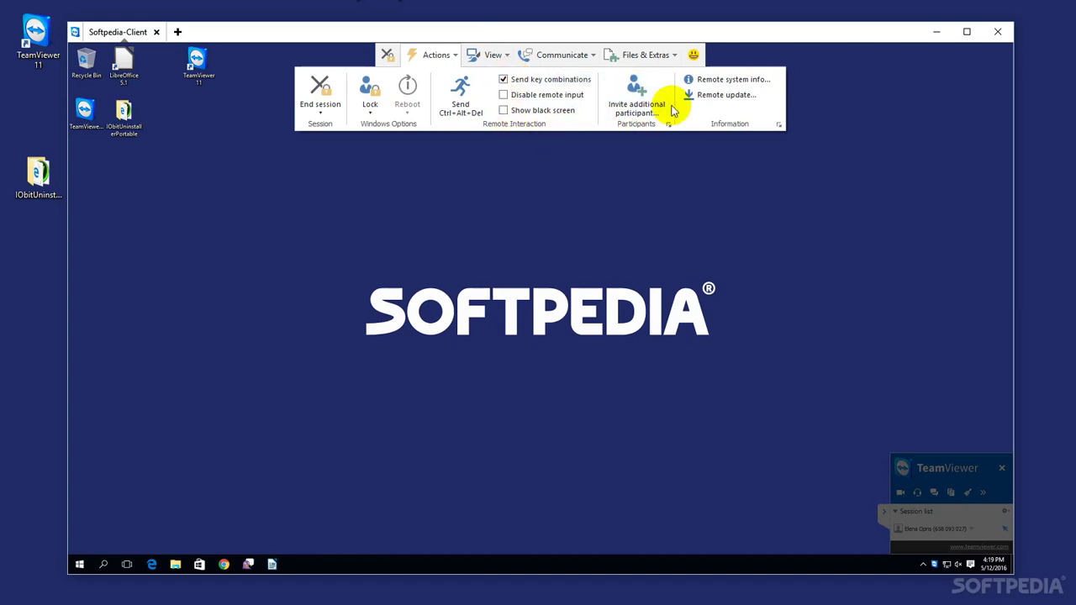
pyautogui.click(715, 84)
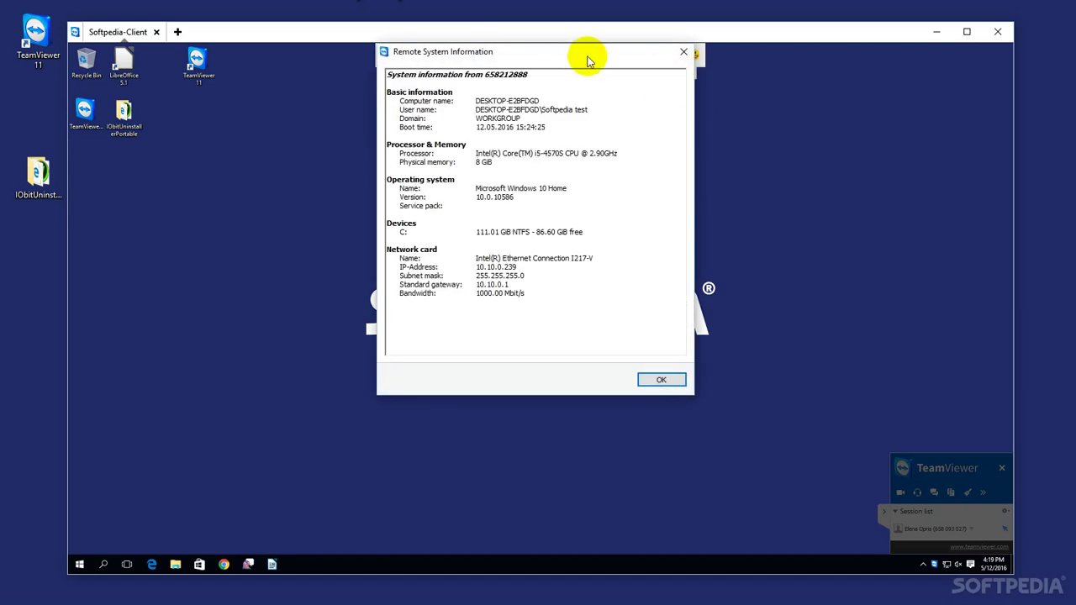
pyautogui.moveTo(586, 58); pyautogui.dragTo(577, 128)
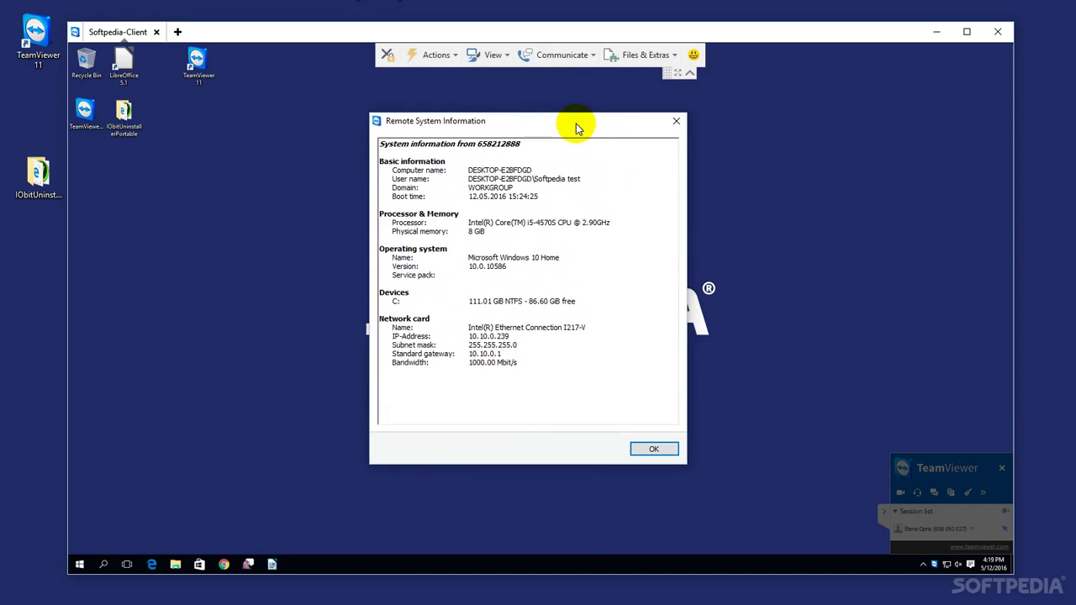
pyautogui.click(678, 124)
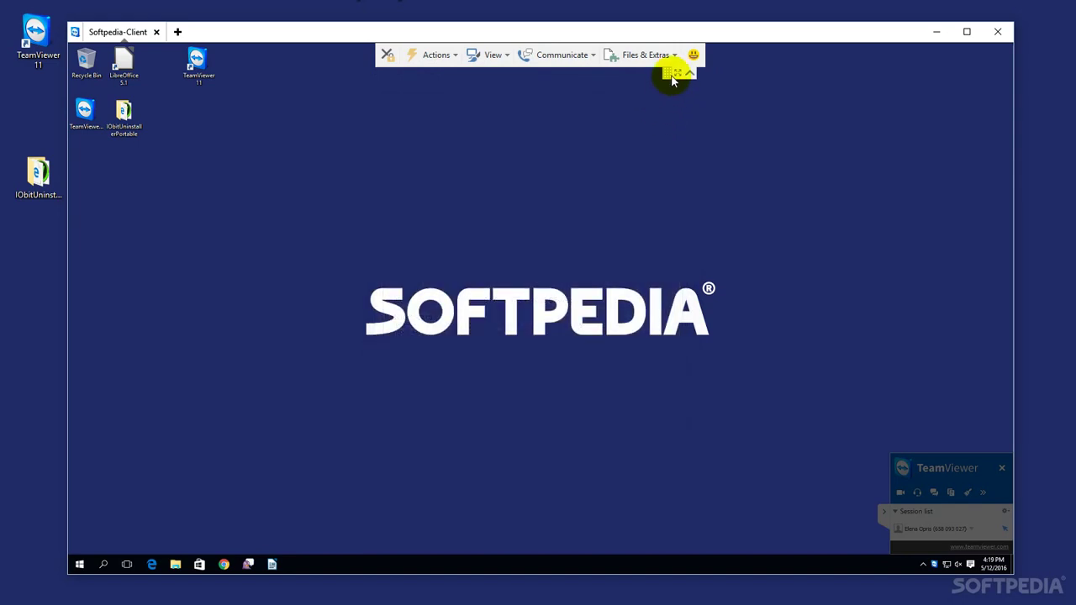
# - Set the session's custom display settings to True color and Highest quality
pyautogui.click(454, 58)
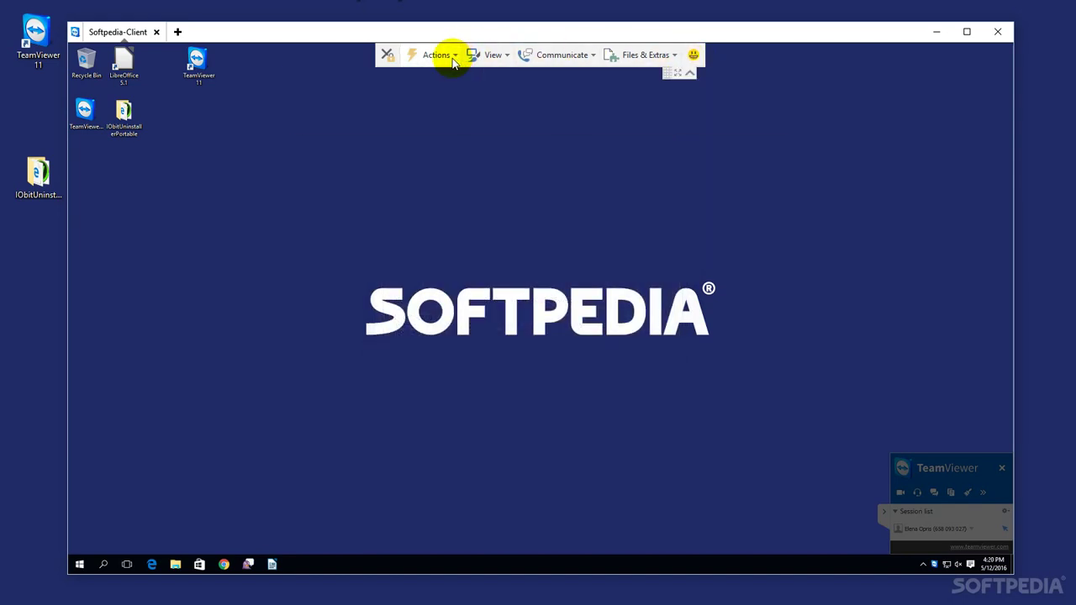
pyautogui.click(508, 56)
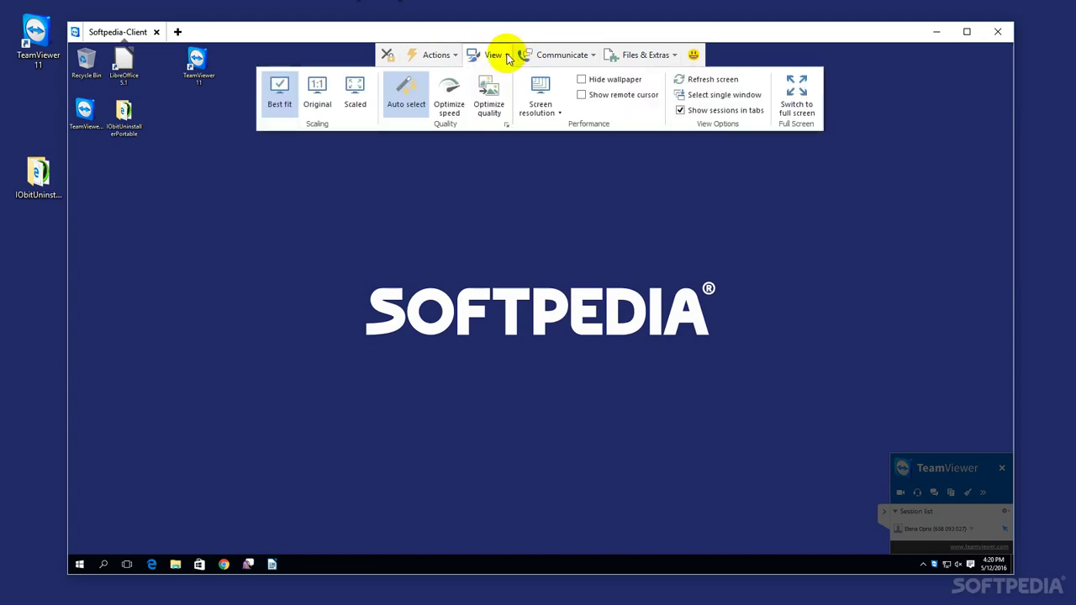
pyautogui.click(503, 116)
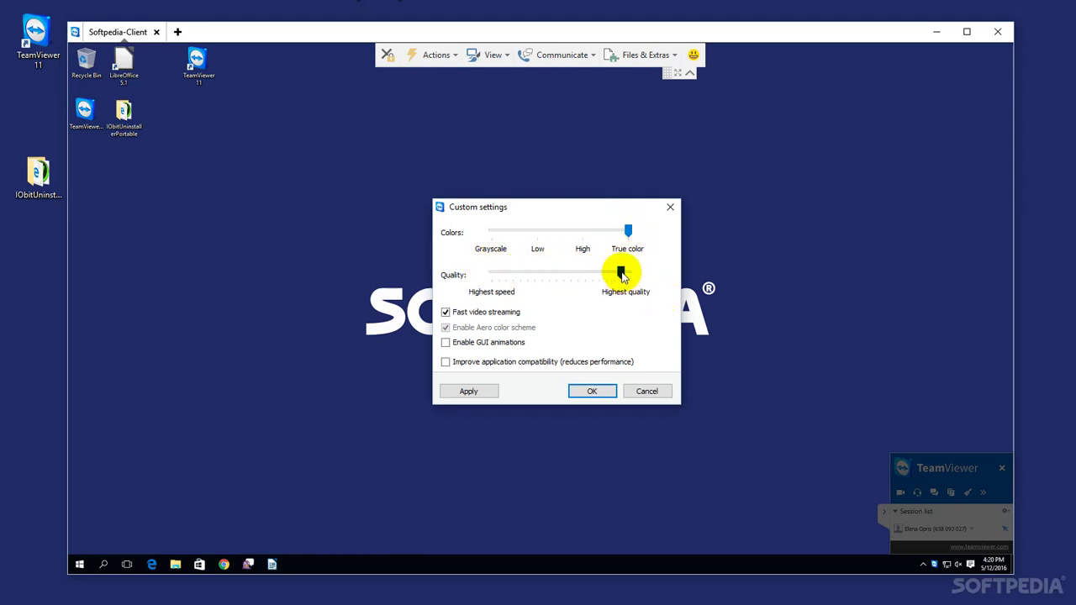
pyautogui.click(592, 391)
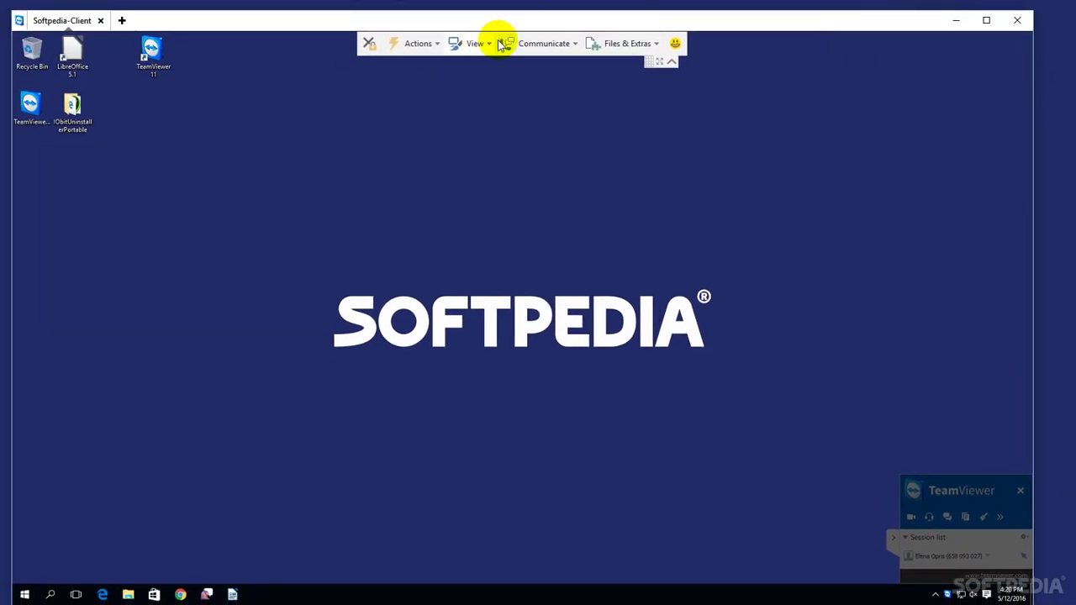
# - Start the whiteboard and hand-draw the letters S, P and D on the remote screen
pyautogui.click(511, 72)
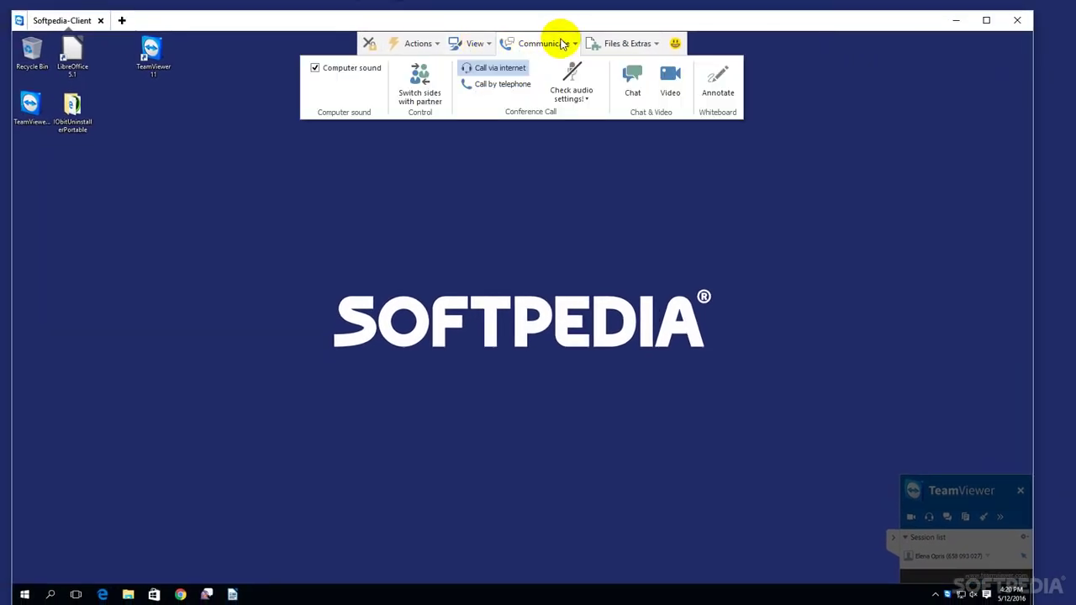
pyautogui.click(719, 89)
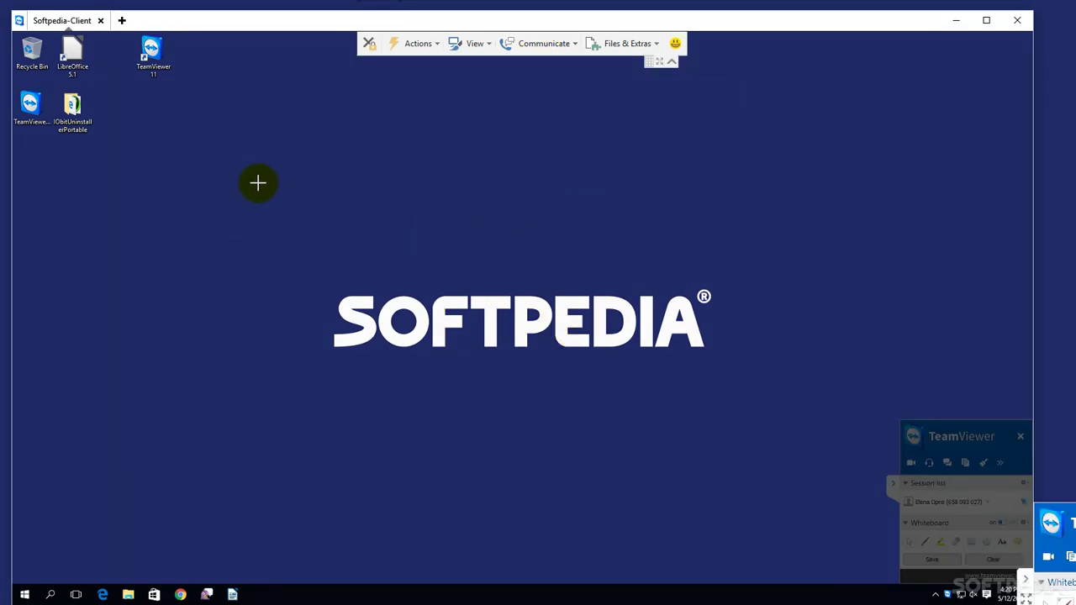
pyautogui.moveTo(259, 153)
pyautogui.mouseDown()
pyautogui.moveTo(209, 178)
pyautogui.moveTo(279, 223)
pyautogui.moveTo(211, 225)
pyautogui.mouseUp()
pyautogui.moveTo(314, 163)
pyautogui.mouseDown()
pyautogui.moveTo(310, 231)
pyautogui.moveTo(308, 171)
pyautogui.moveTo(321, 144)
pyautogui.moveTo(312, 190)
pyautogui.mouseUp()
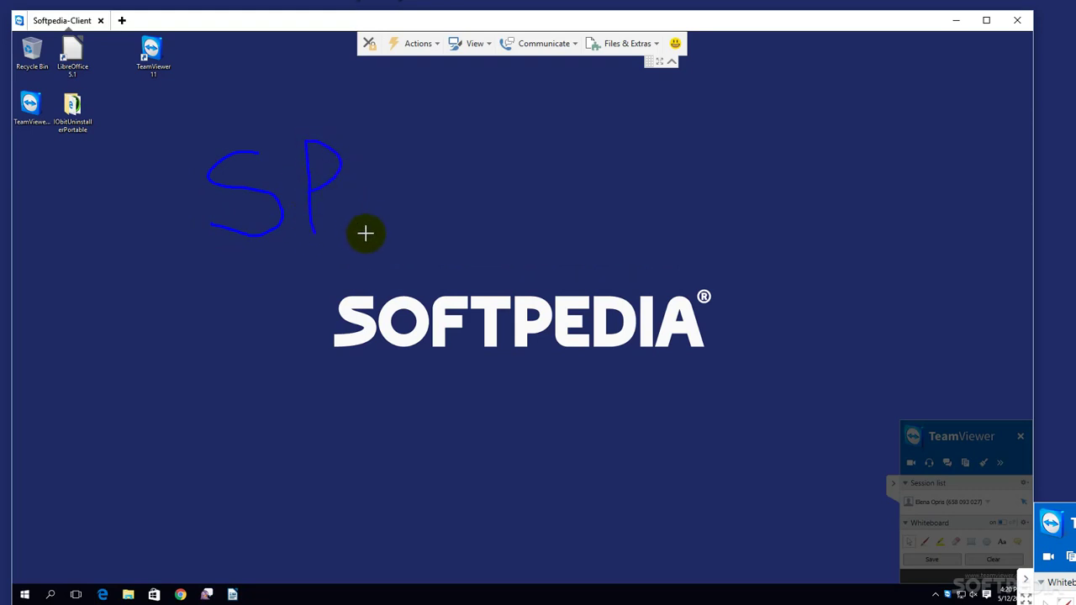
pyautogui.moveTo(364, 234)
pyautogui.mouseDown()
pyautogui.moveTo(355, 160)
pyautogui.moveTo(378, 154)
pyautogui.moveTo(385, 233)
pyautogui.moveTo(365, 236)
pyautogui.mouseUp()
# - Close the whiteboard from the Communicate options, removing the SPD drawing
pyautogui.click(633, 47)
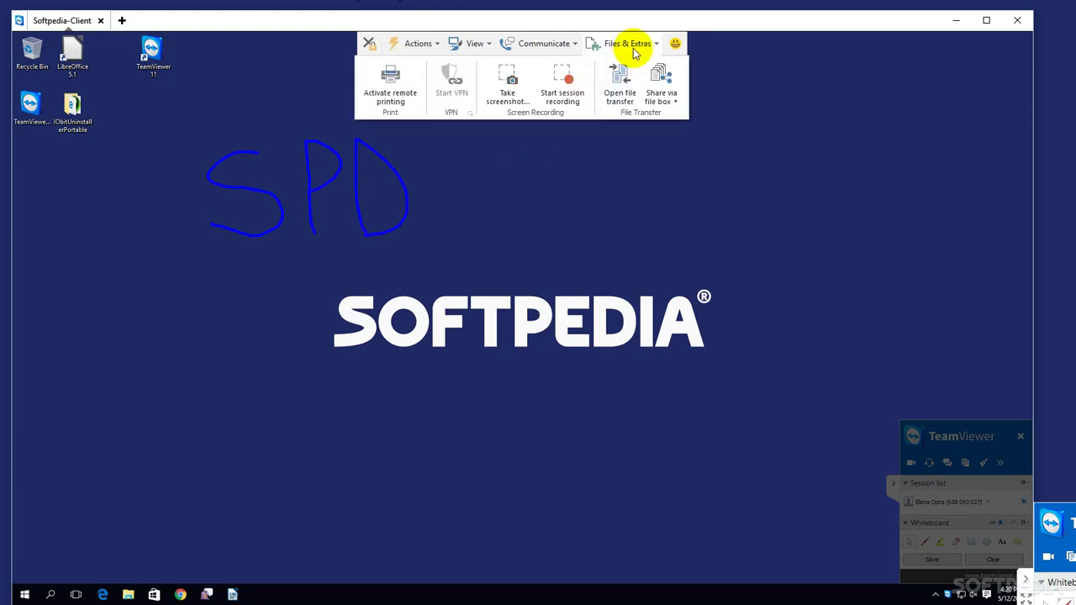
pyautogui.click(573, 42)
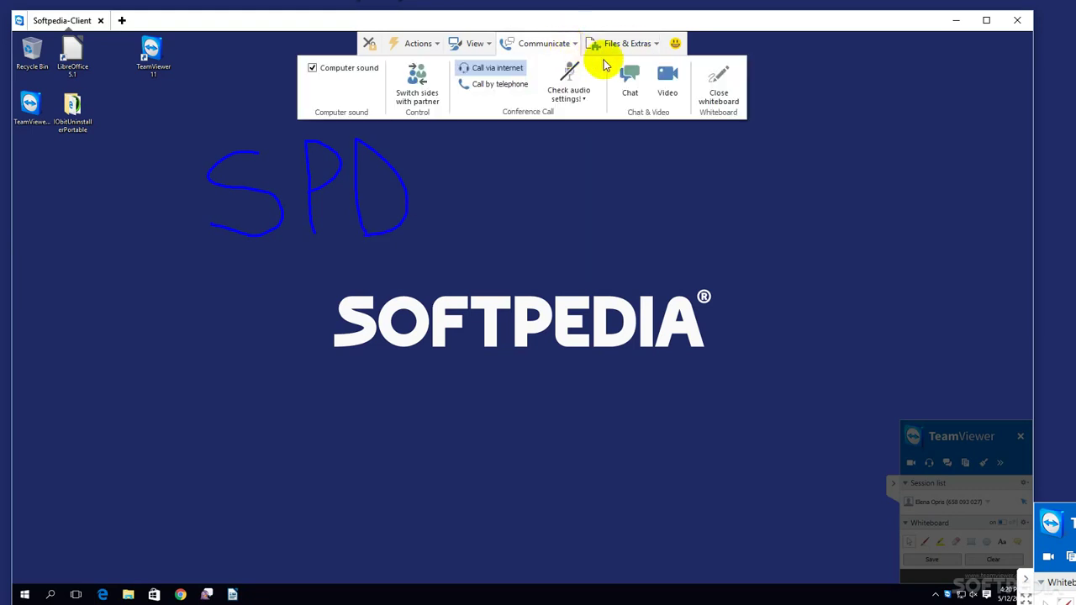
pyautogui.click(717, 78)
pyautogui.click(559, 44)
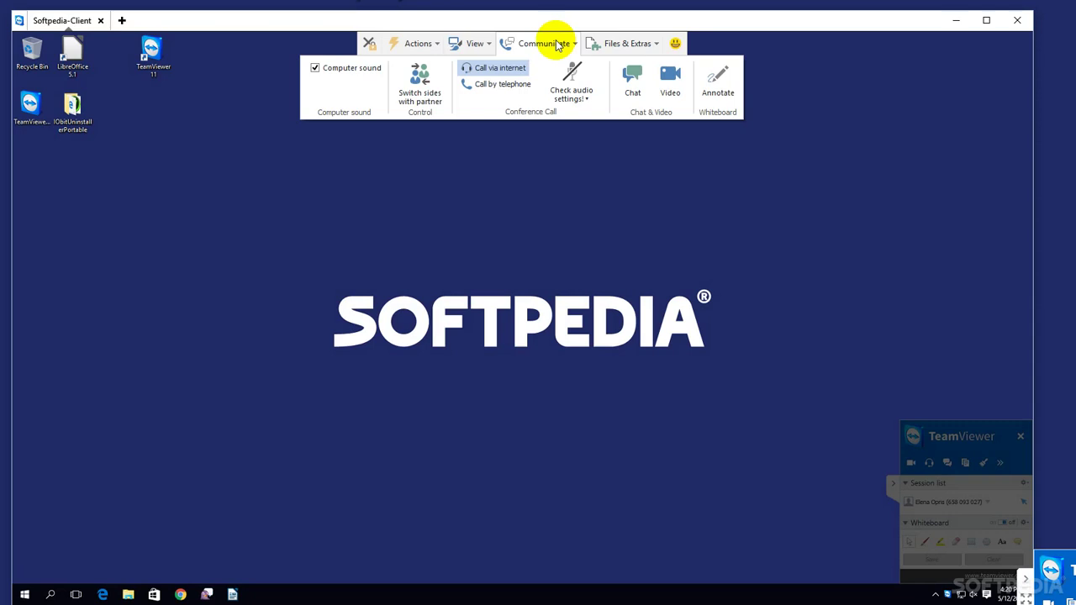
pyautogui.click(612, 46)
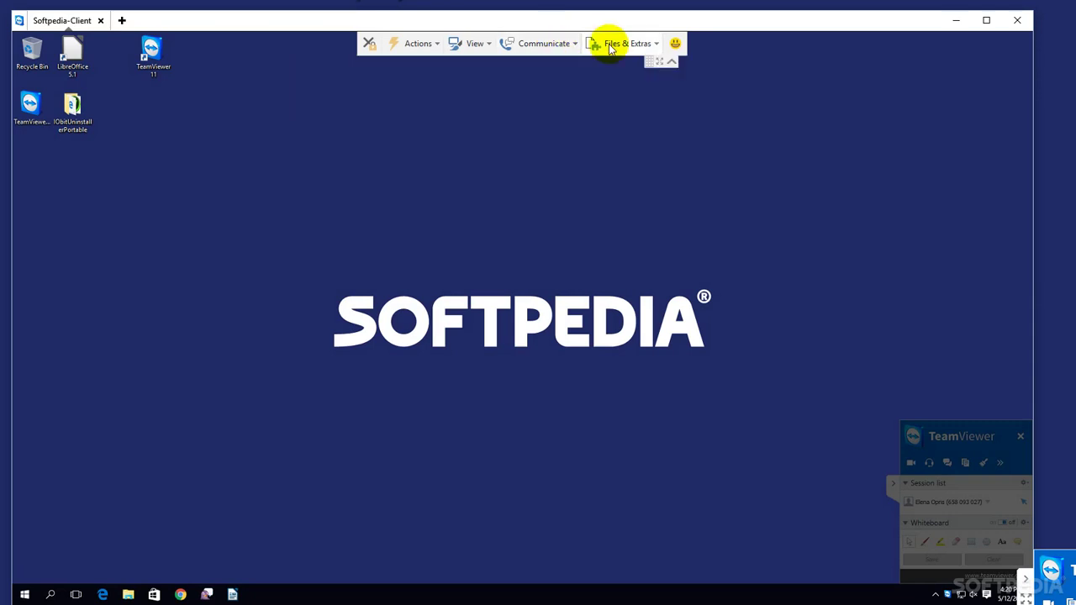
# - Take a screenshot of the remote screen and copy it to the clipboard
pyautogui.click(611, 46)
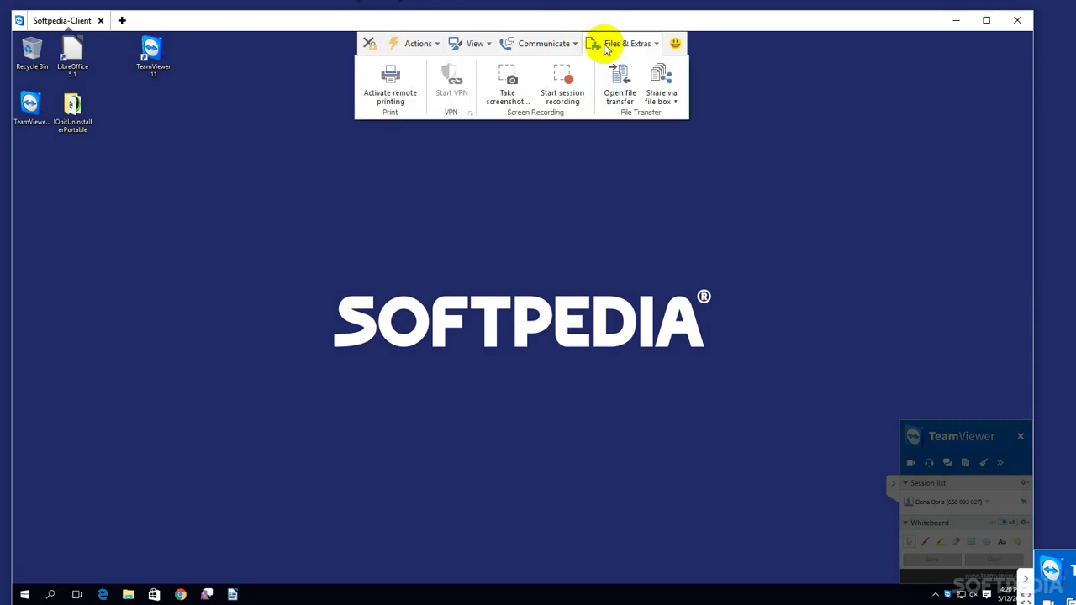
pyautogui.click(507, 84)
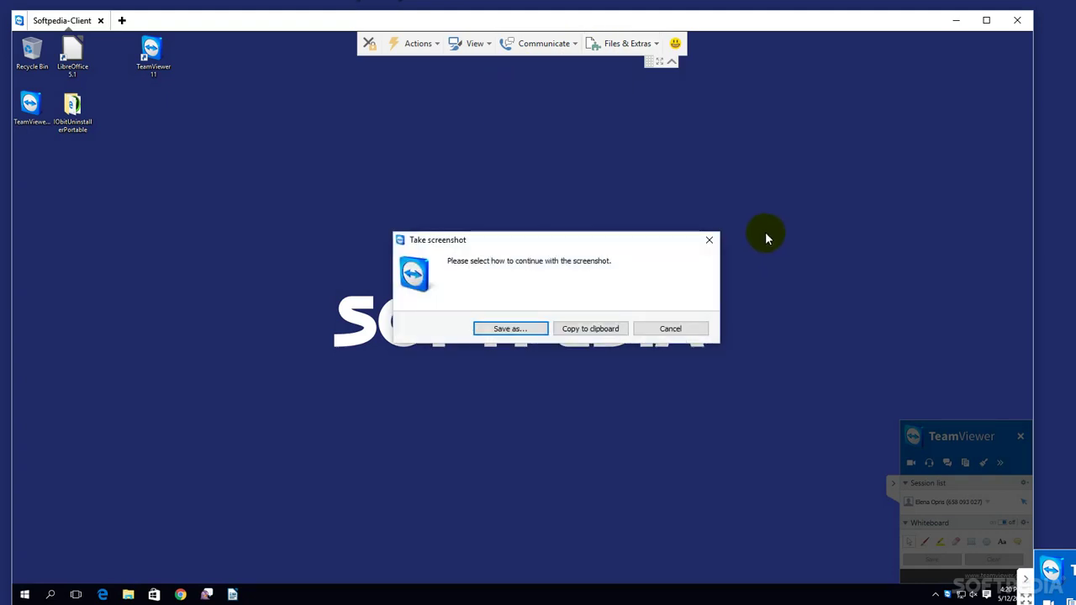
pyautogui.click(565, 328)
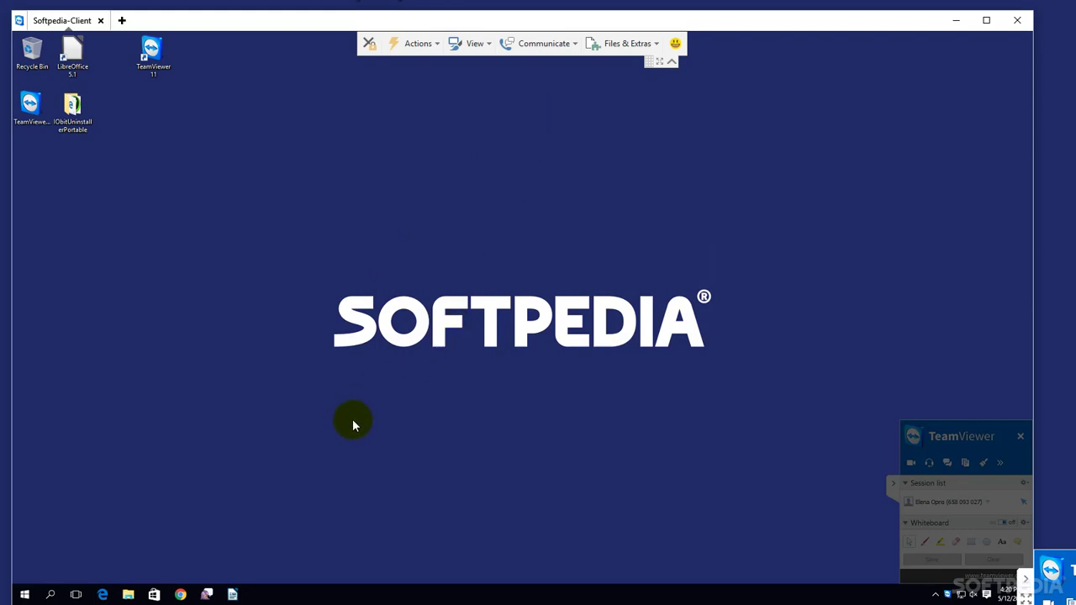
# - Paste the screenshot into Paint on the remote computer, then close Paint without saving
pyautogui.press('super')
pyautogui.write('paint')
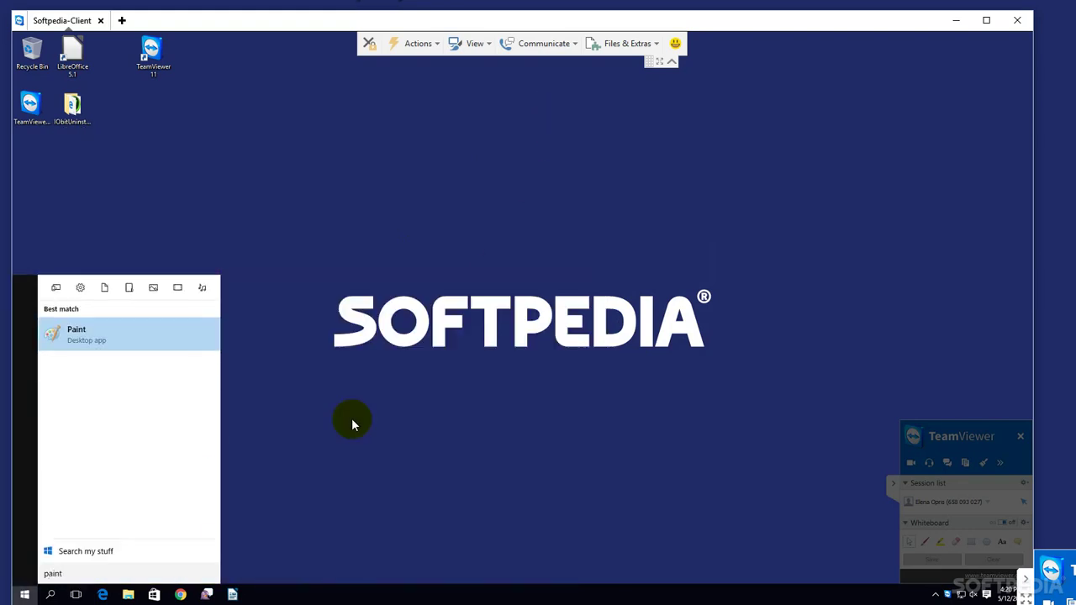
pyautogui.press('Return')
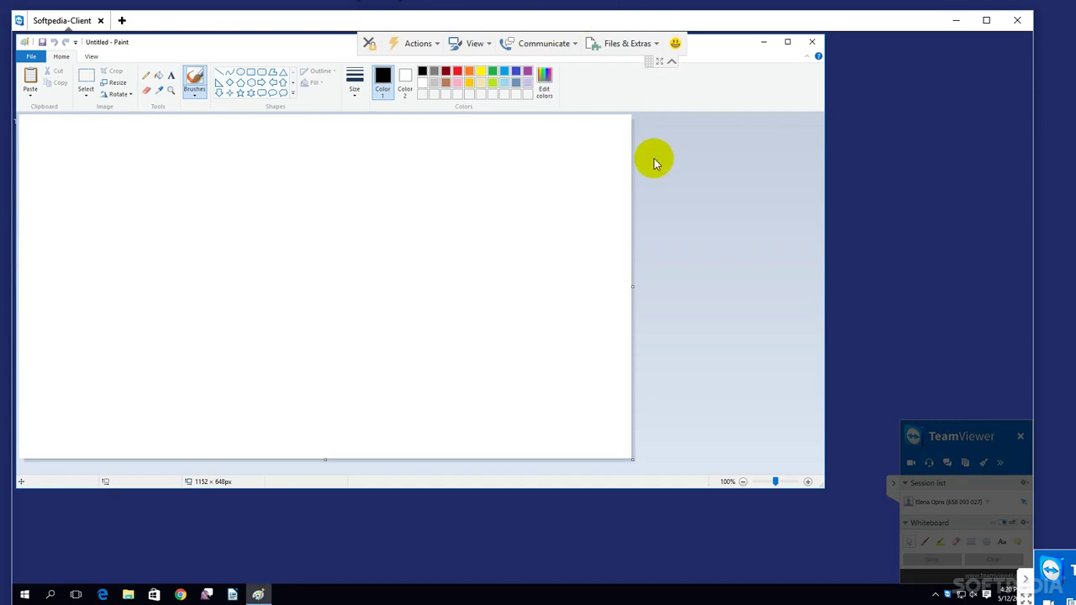
pyautogui.hotkey('ctrl', 'v')
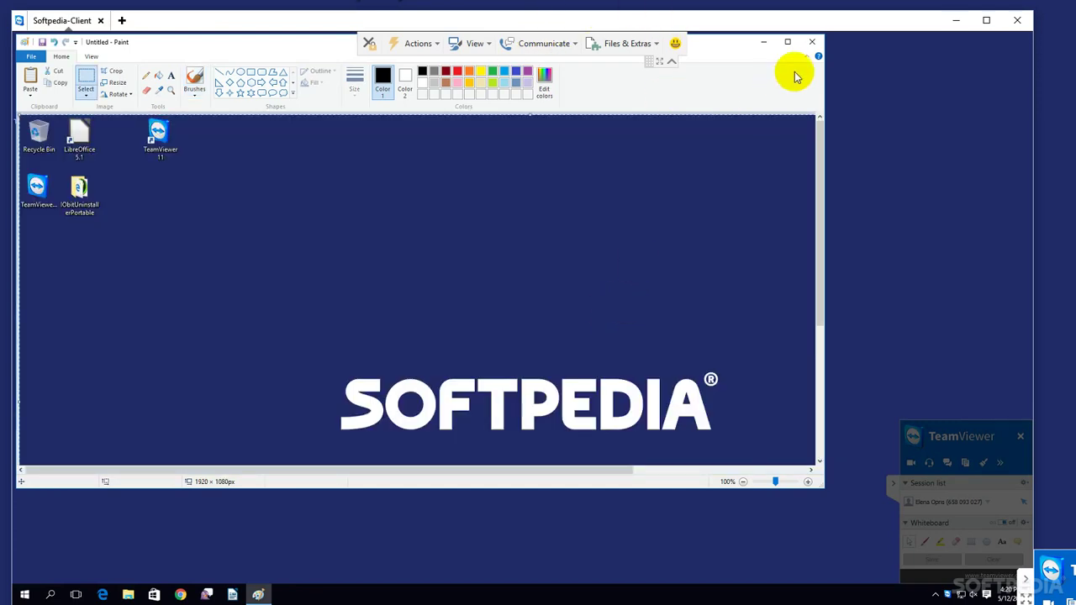
pyautogui.click(812, 49)
pyautogui.click(431, 269)
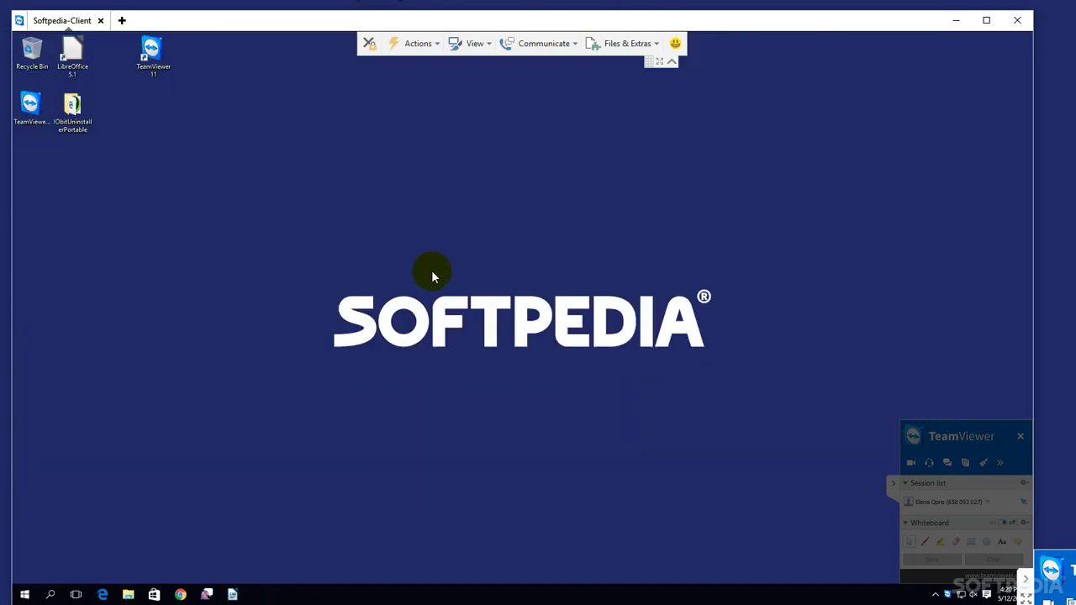
# - Transfer adwcleaner_5.115.exe from the local Desktop to Softpedia-Client's Desktop via file transfer
pyautogui.click(654, 44)
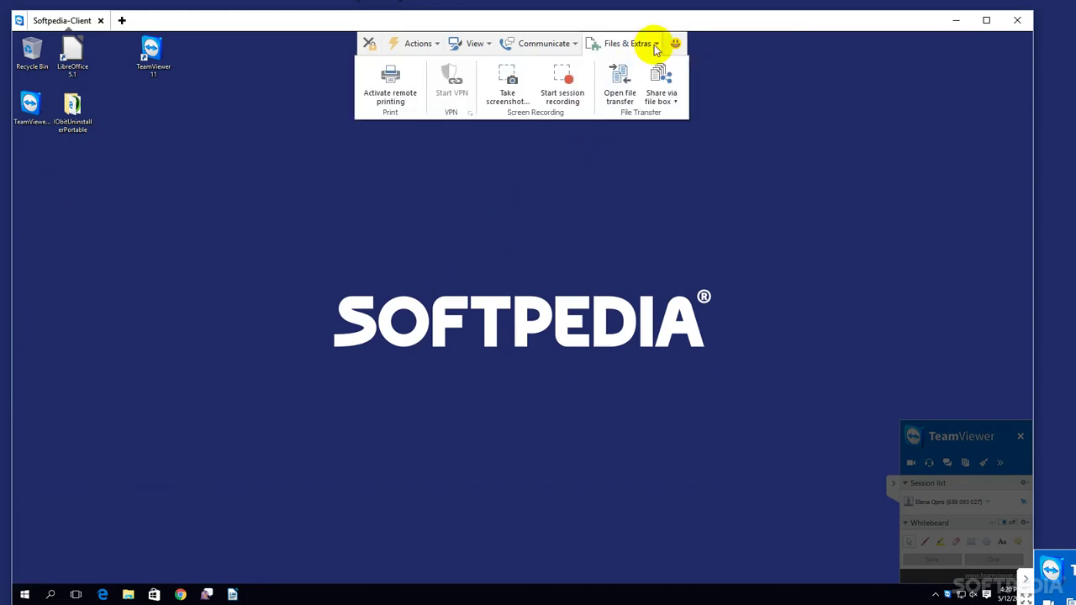
pyautogui.click(622, 81)
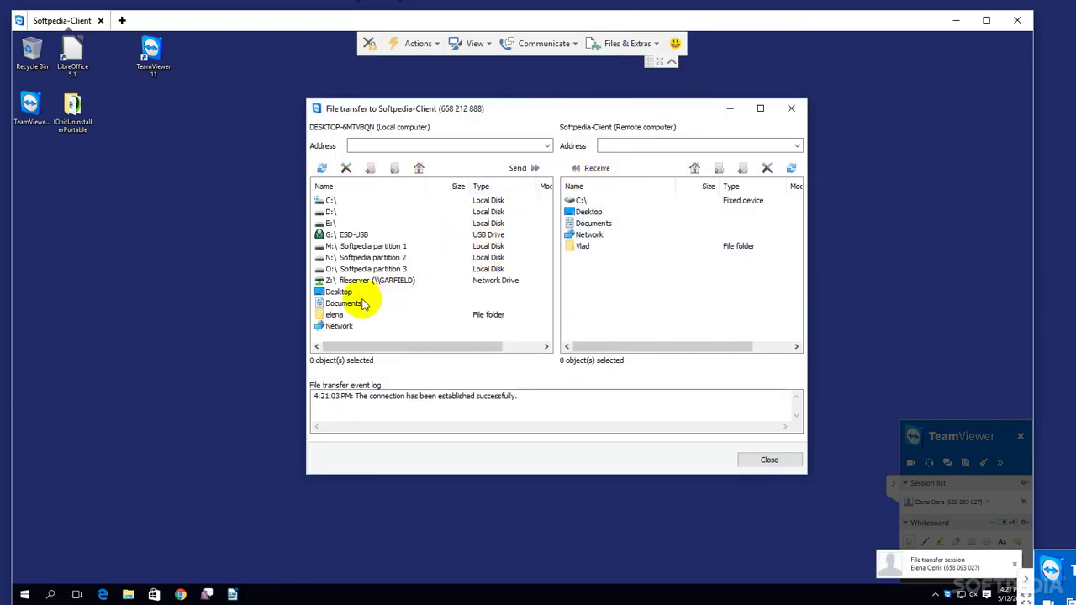
pyautogui.click(336, 316)
pyautogui.doubleClick(336, 316)
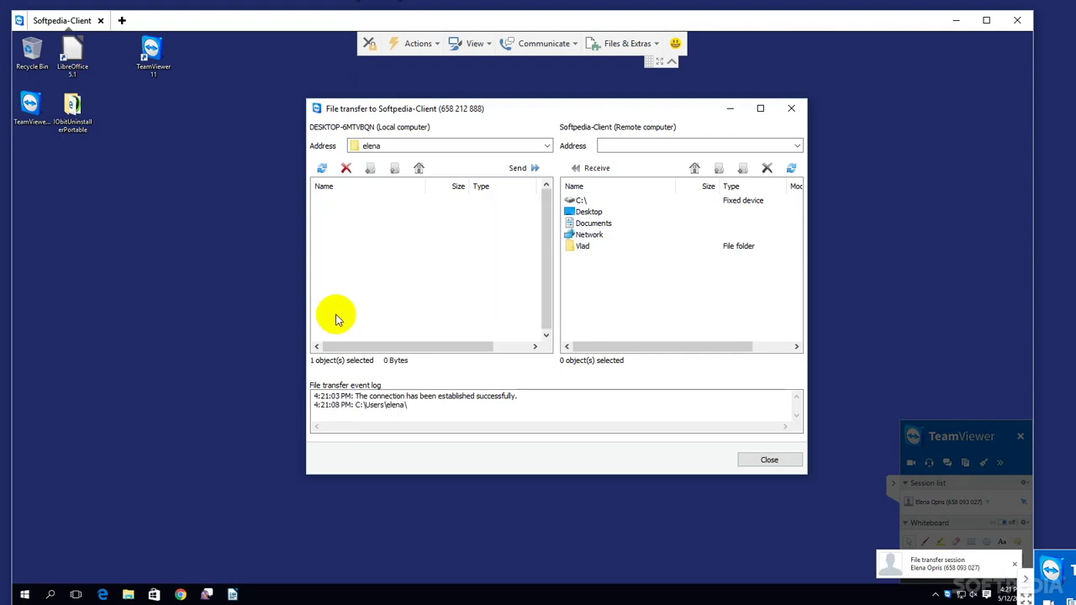
pyautogui.doubleClick(353, 317)
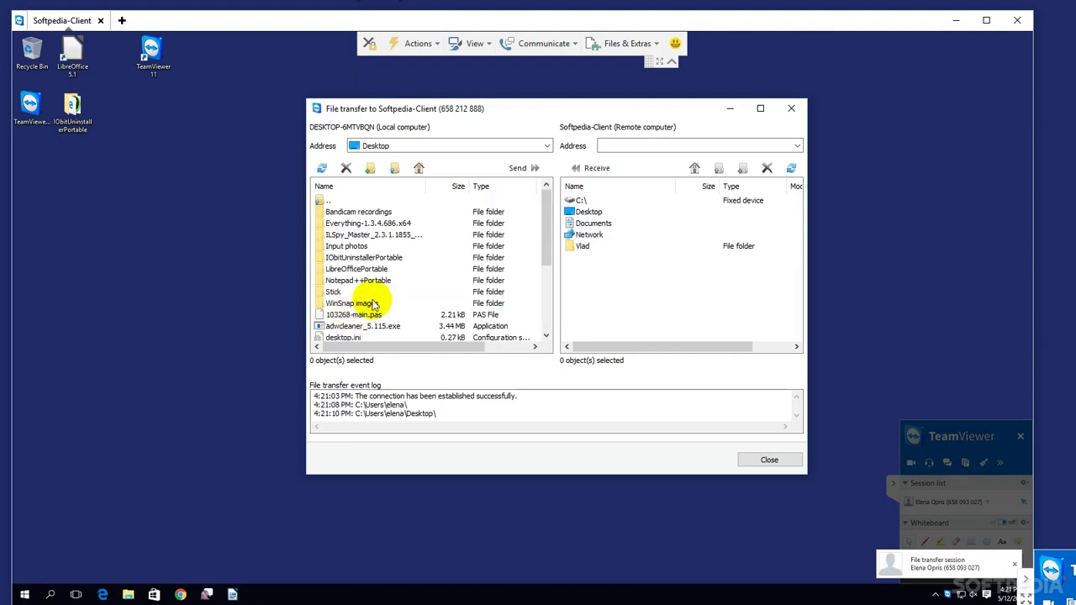
pyautogui.click(377, 329)
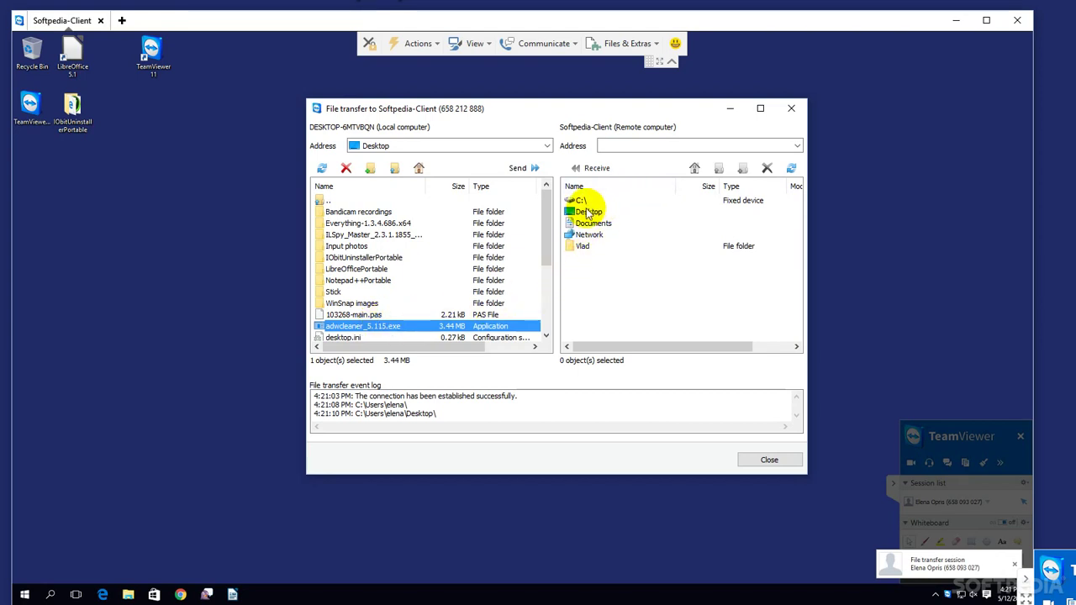
pyautogui.doubleClick(588, 212)
pyautogui.moveTo(398, 327); pyautogui.dragTo(636, 304)
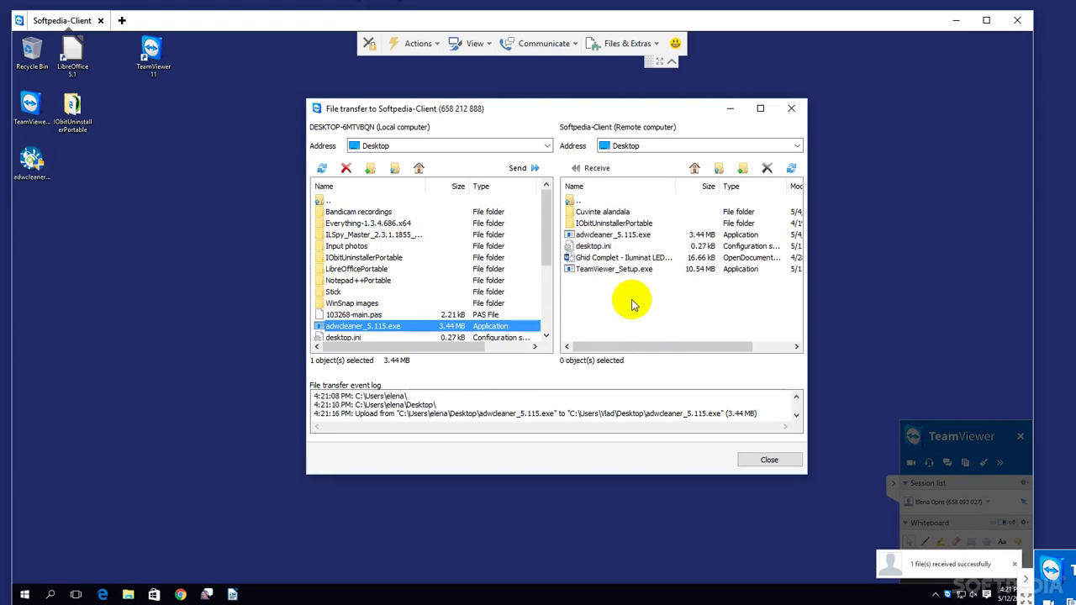
pyautogui.click(791, 108)
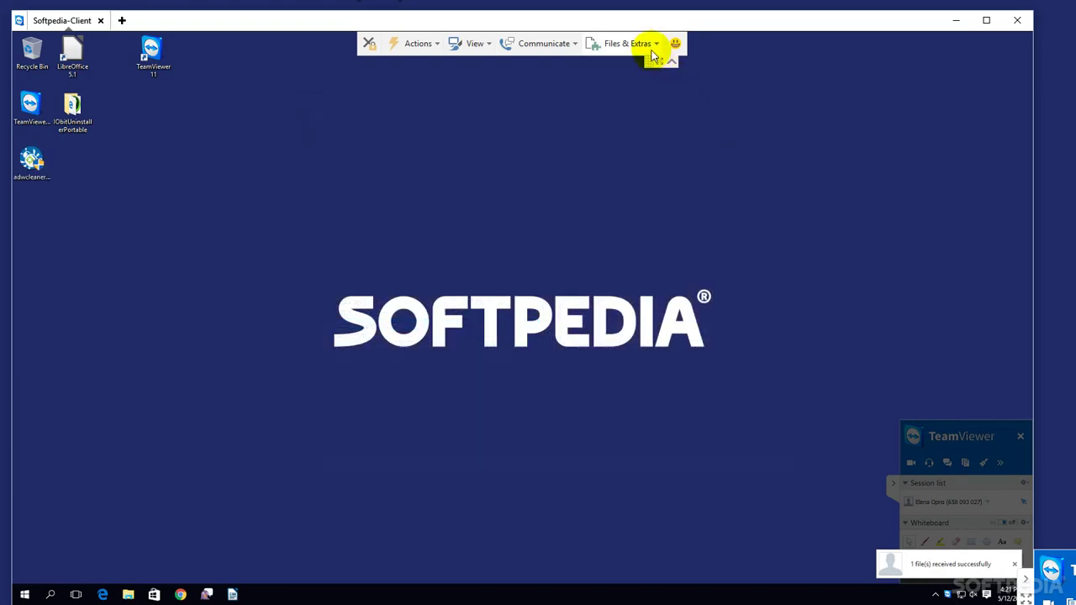
# - Open file-box sharing via cloud storage, select Google Drive, then close the Share files dialog
pyautogui.click(651, 46)
pyautogui.click(678, 103)
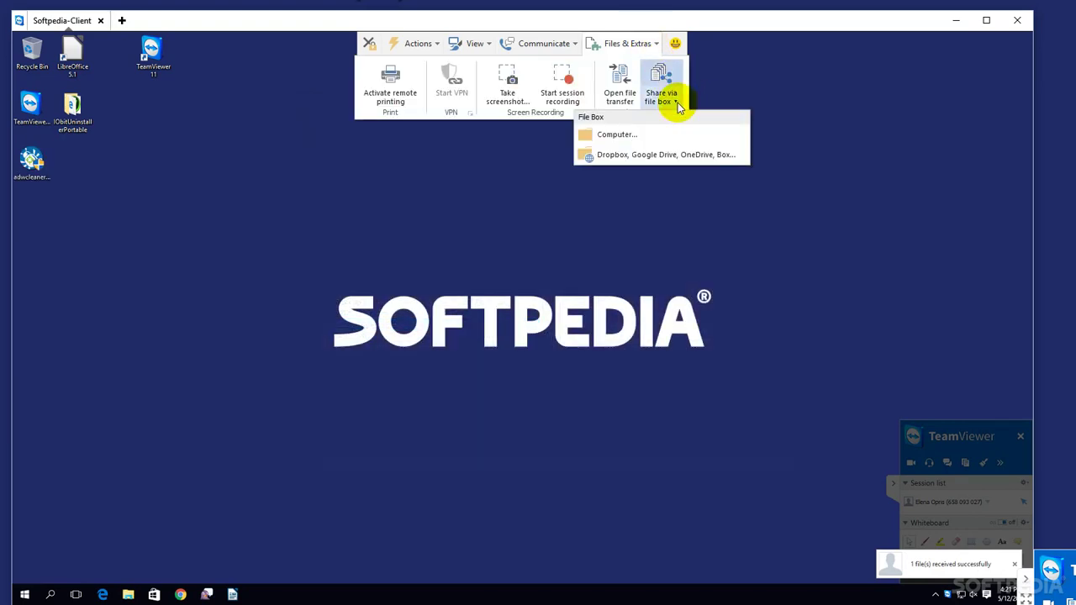
pyautogui.click(676, 154)
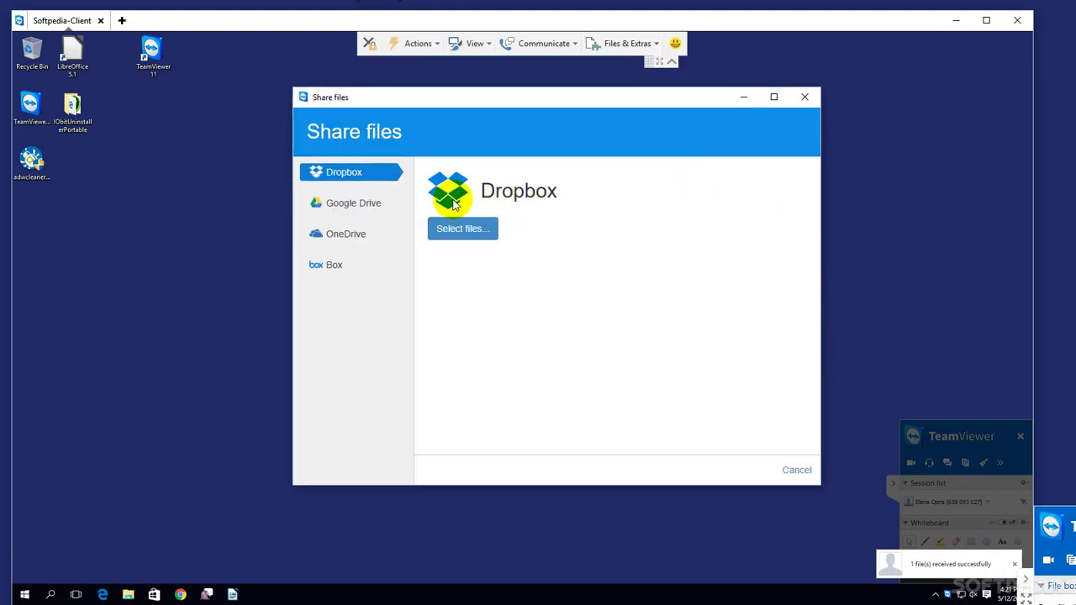
pyautogui.click(365, 212)
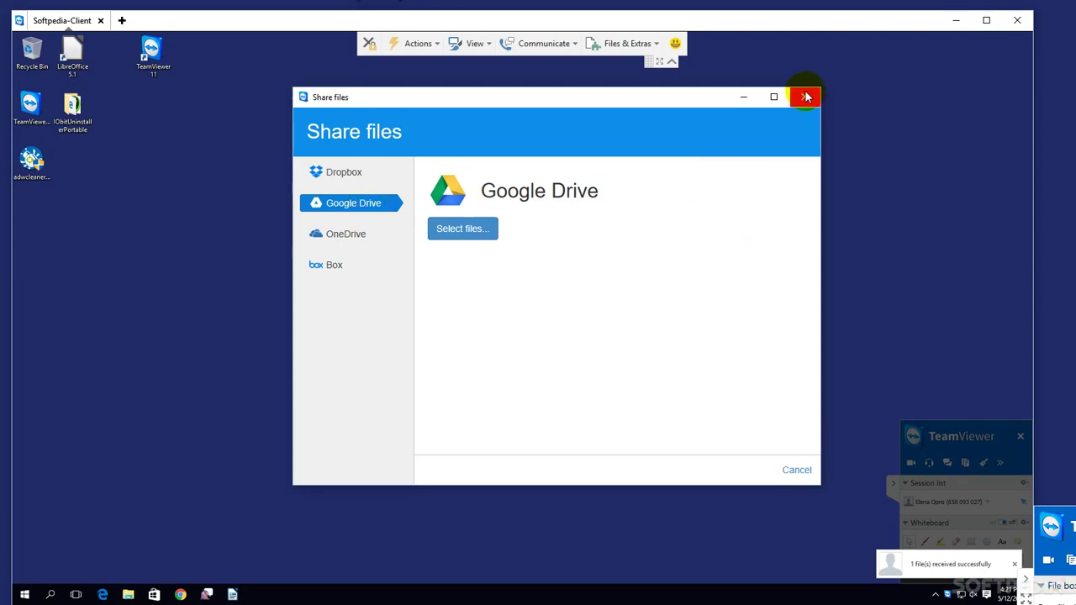
pyautogui.click(804, 97)
pyautogui.click(653, 44)
pyautogui.click(654, 44)
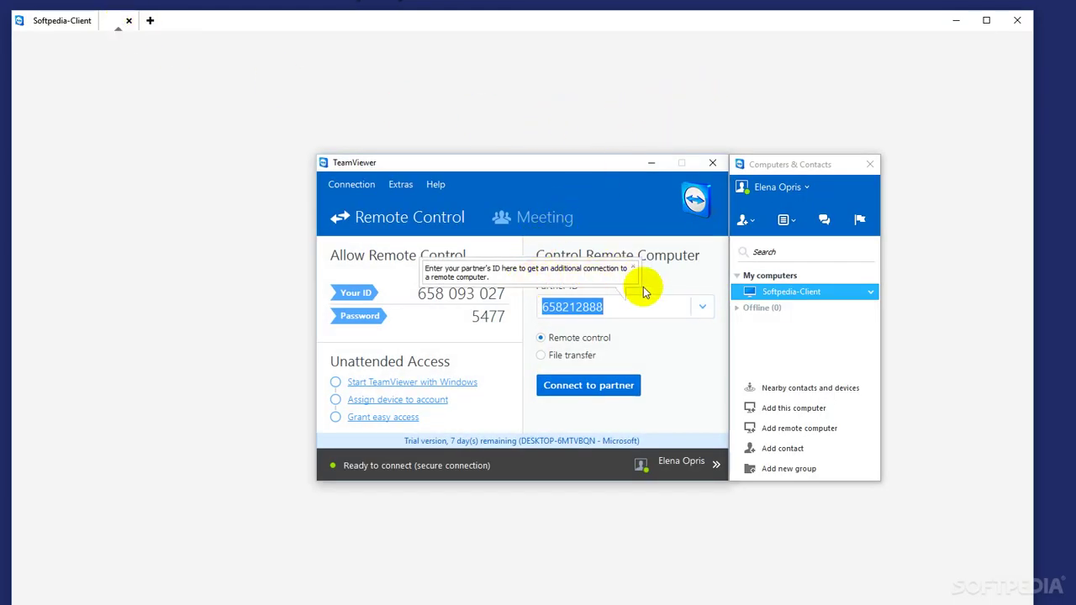
# - Close the Softpedia-Client session window, ending all connections
pyautogui.click(653, 163)
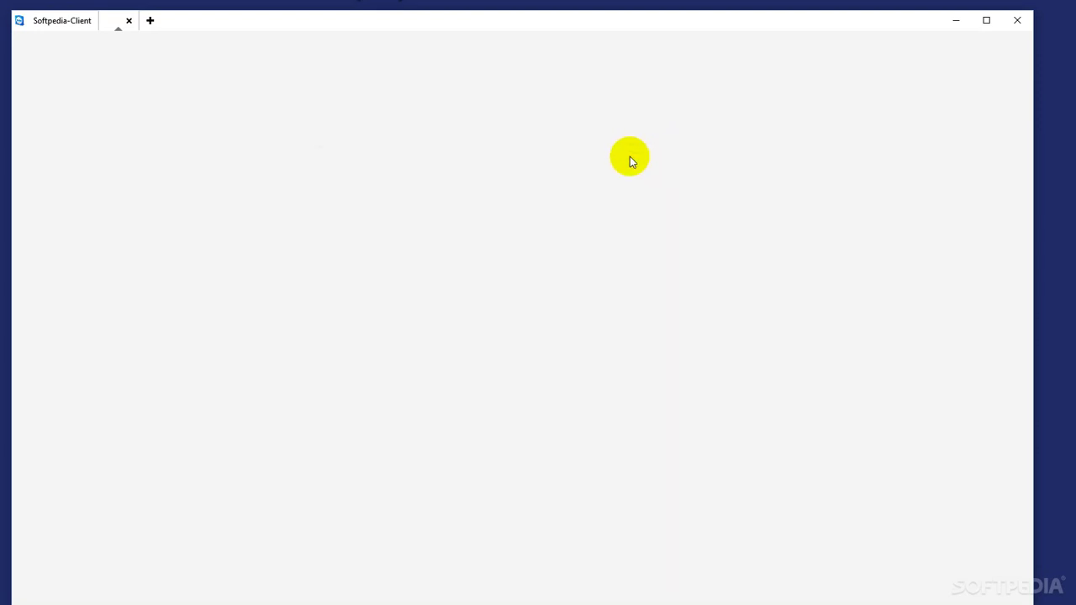
pyautogui.click(1017, 20)
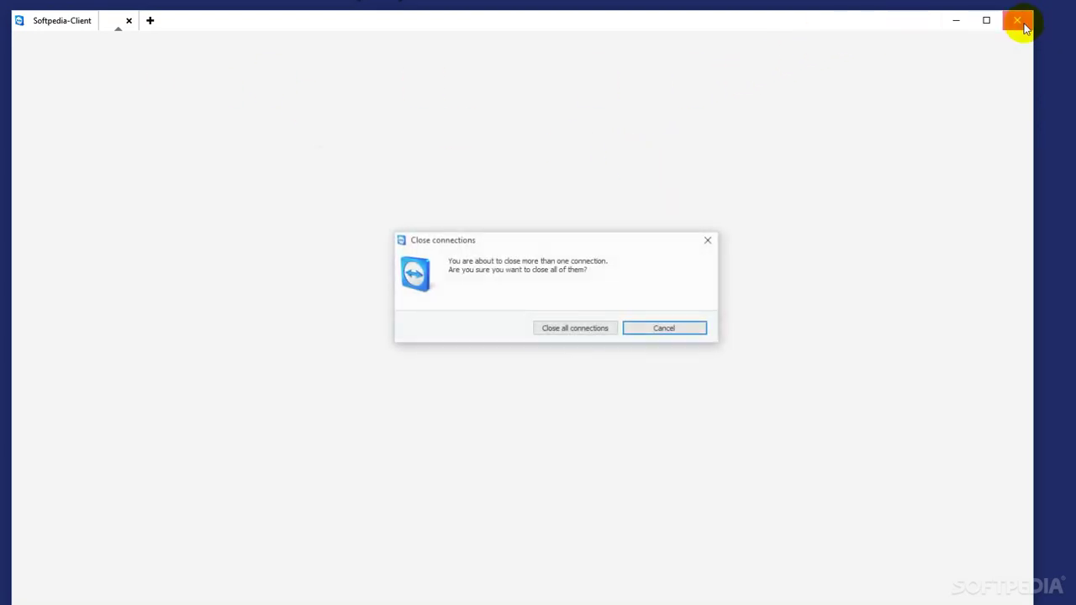
pyautogui.click(591, 330)
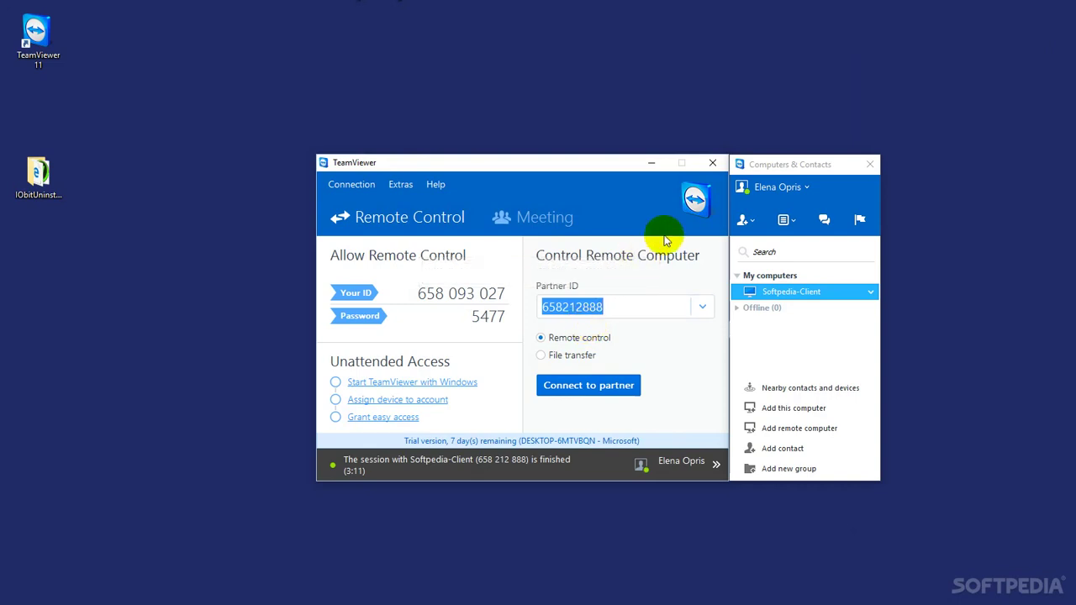
# - Close TeamViewer and dismiss the file-in-use error
pyautogui.click(779, 295)
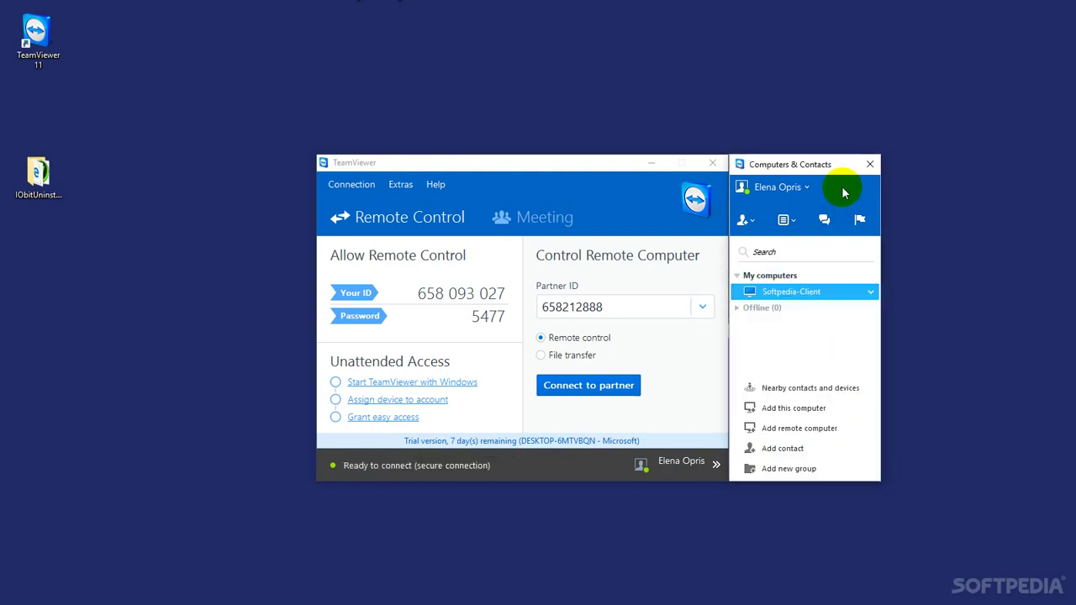
pyautogui.click(709, 166)
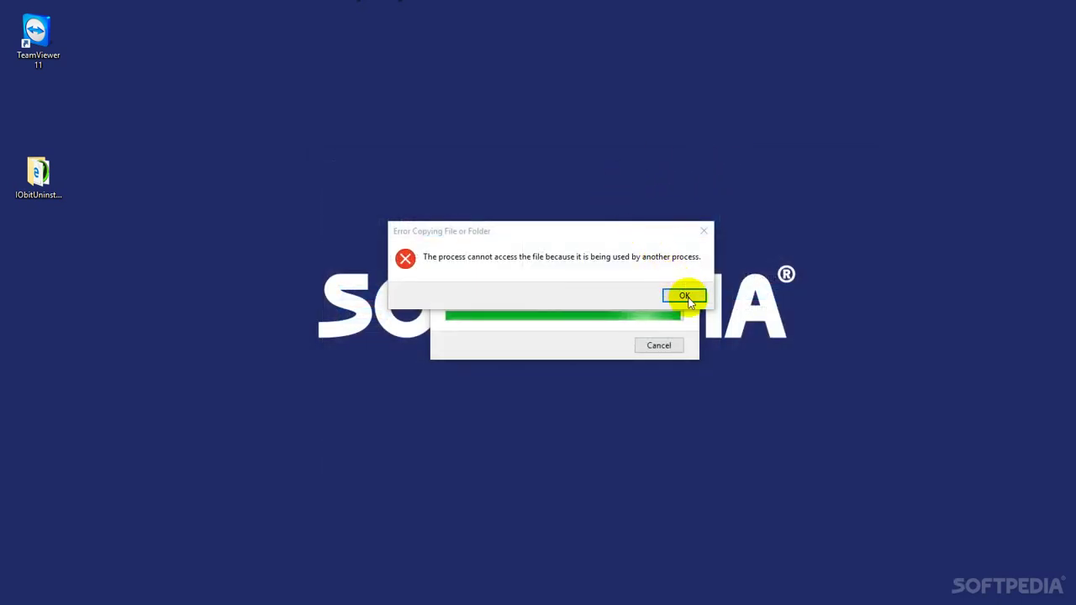
pyautogui.click(684, 294)
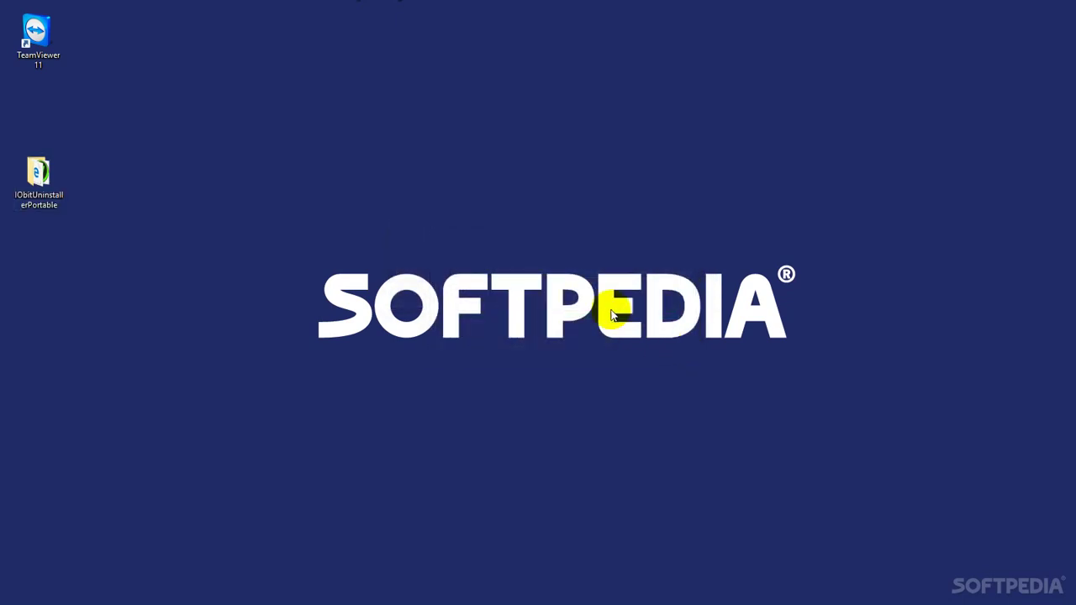